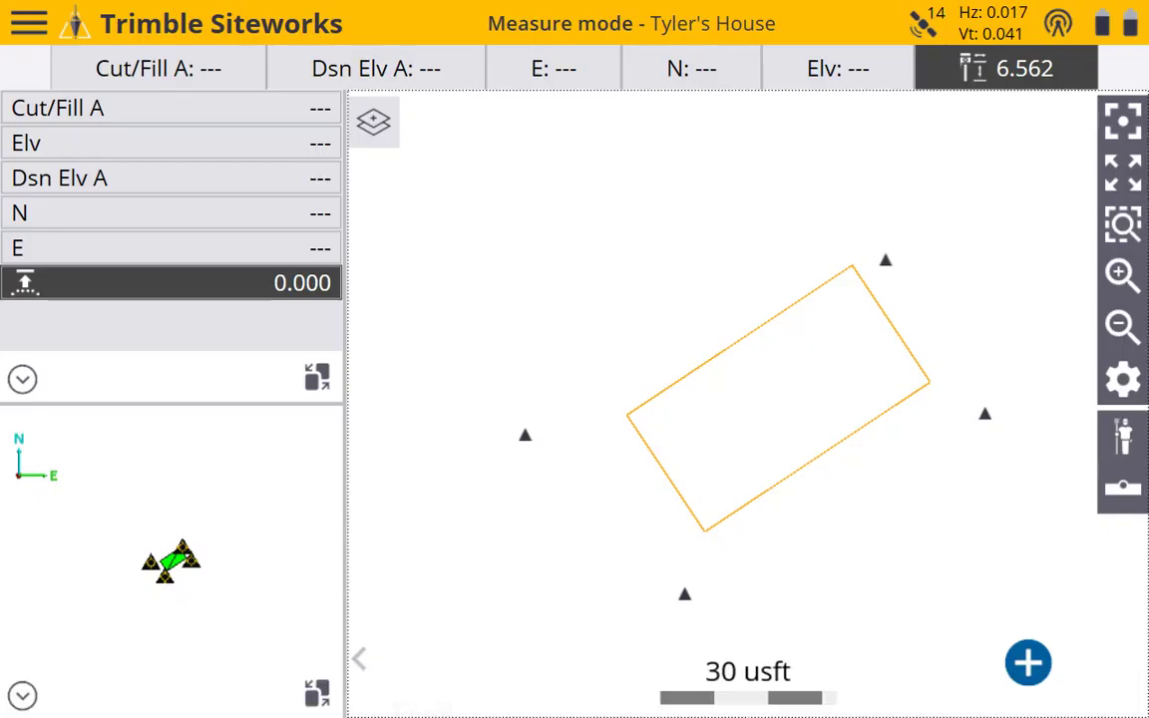
Zoom the map out to a 50 usft scale so the house and CP1–CP4 appear smaller.
scroll(838, 379, "down", 3)
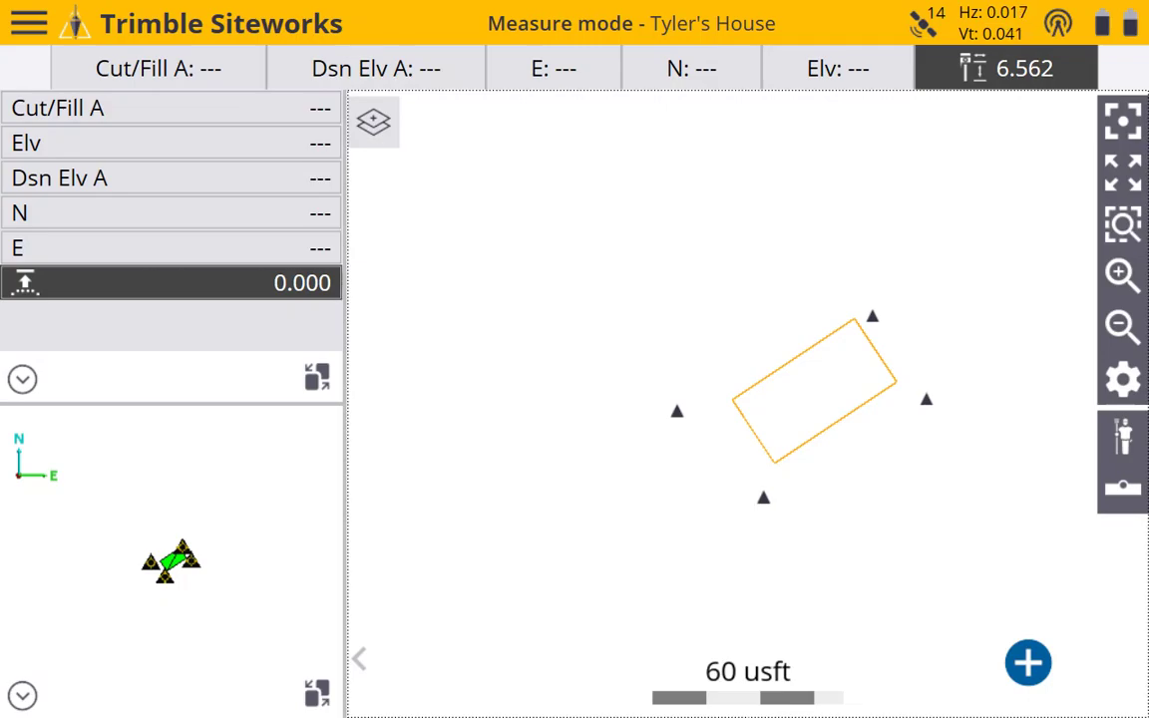
scroll(749, 399, "up", 2)
scroll(748, 399, "down", 1)
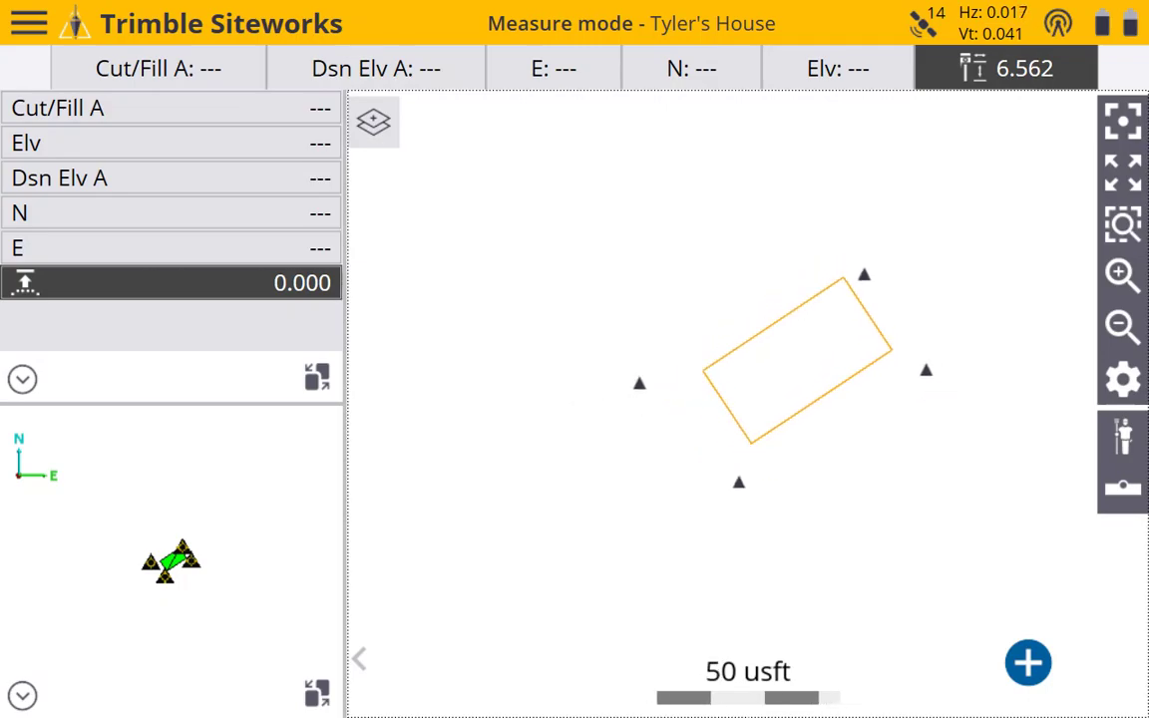
Open the point options under Data Management in the main menu.
left_click(29, 23)
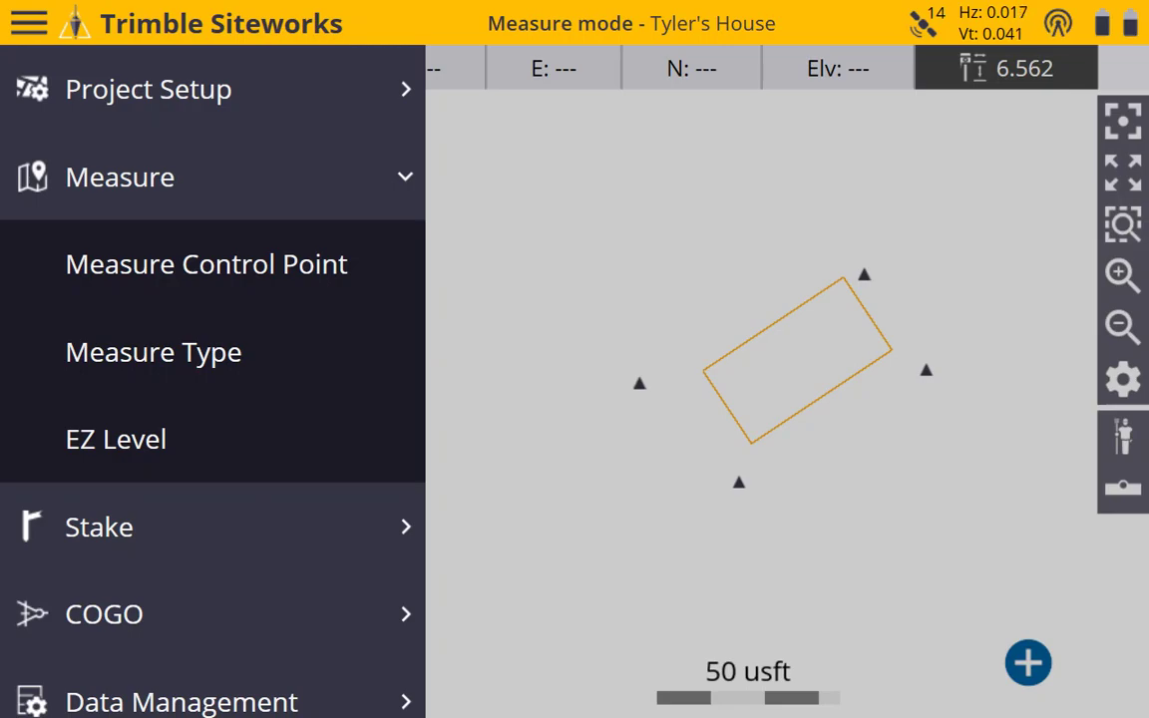
scroll(297, 500, "down", 3)
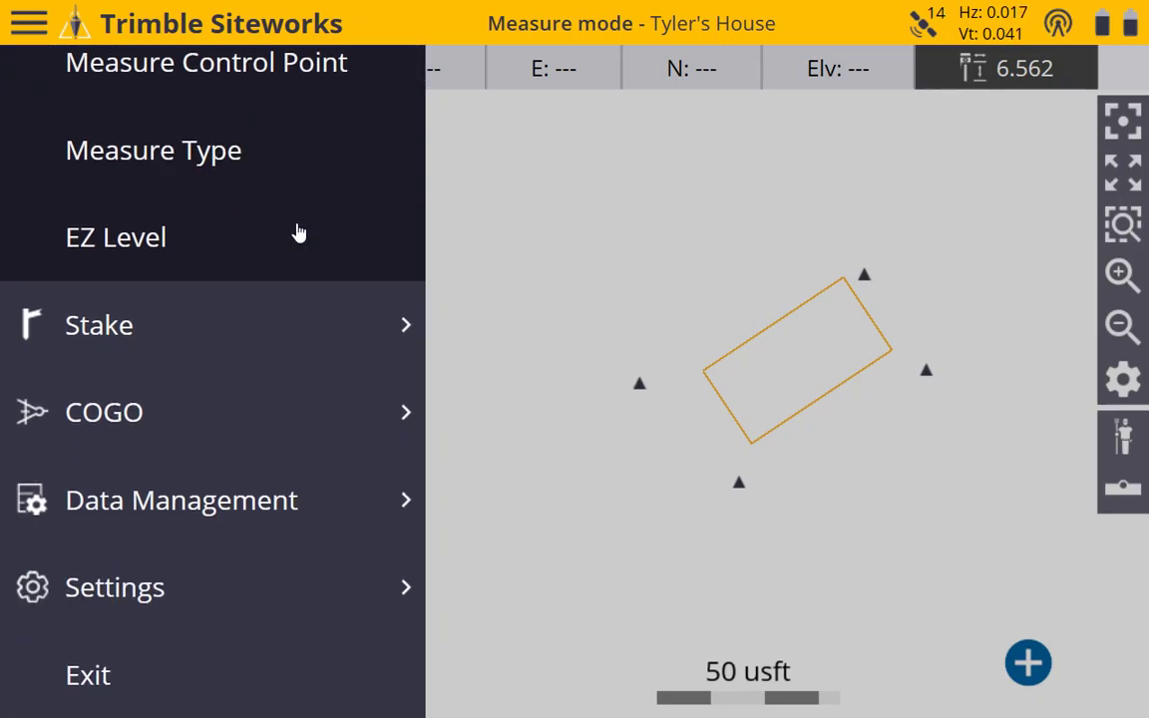
scroll(298, 233, "up", 3)
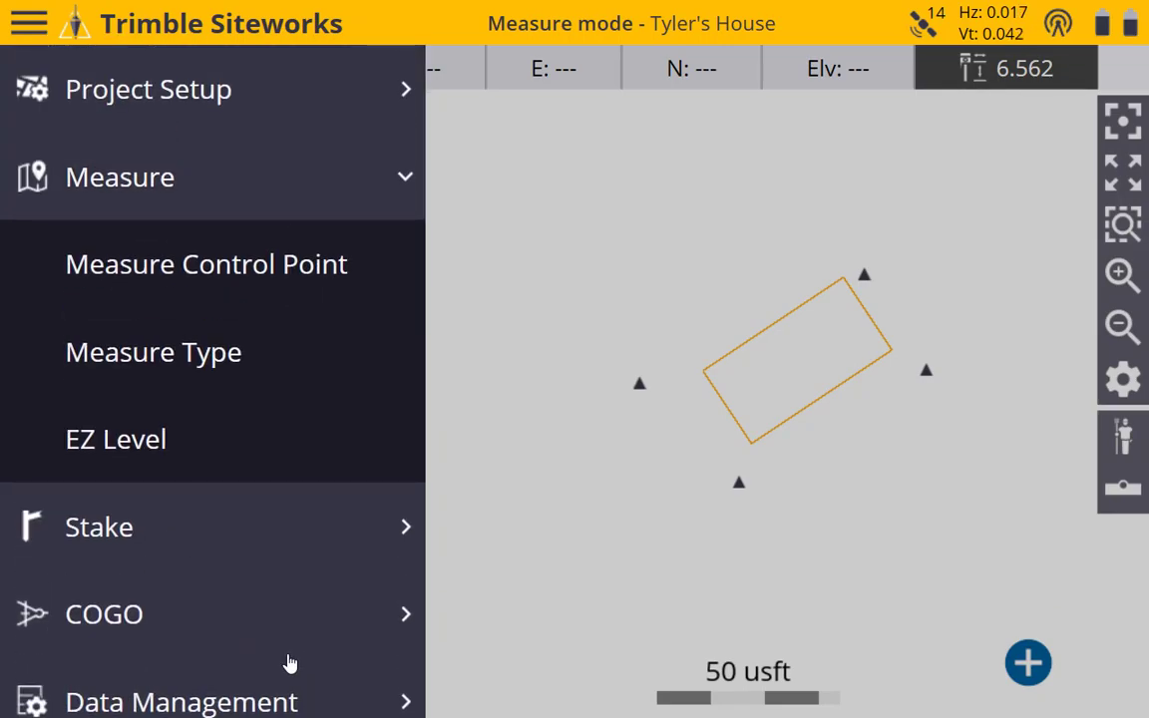
scroll(298, 351, "down", 3)
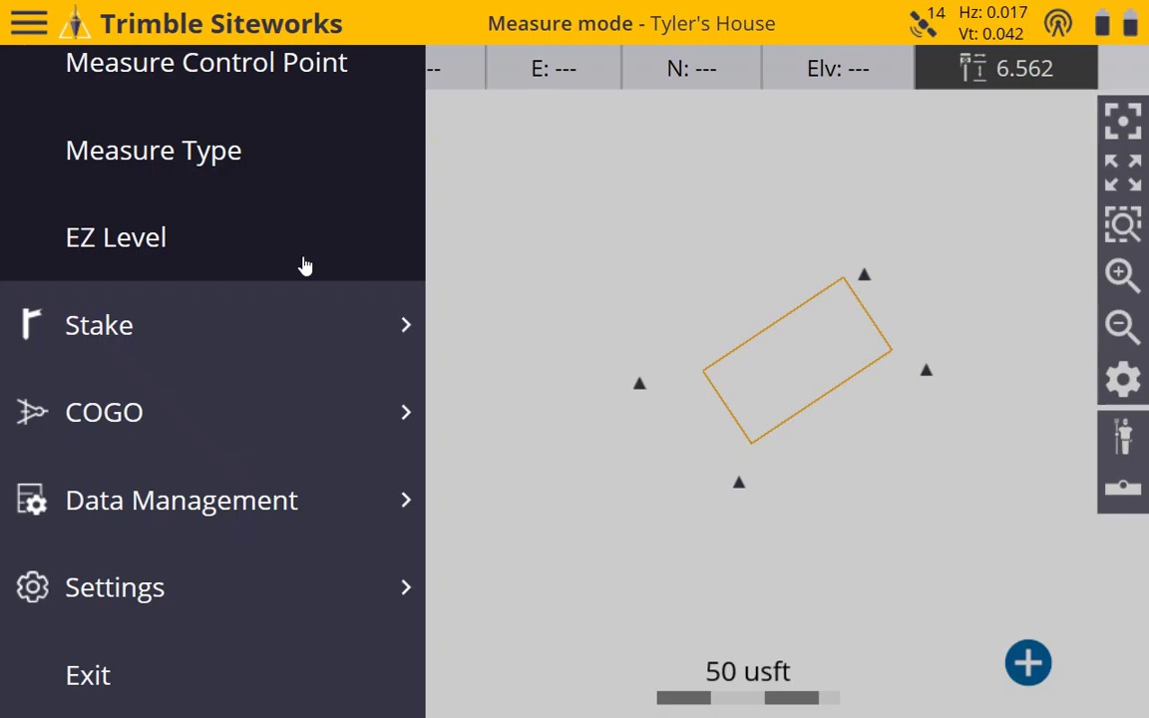
left_click(246, 501)
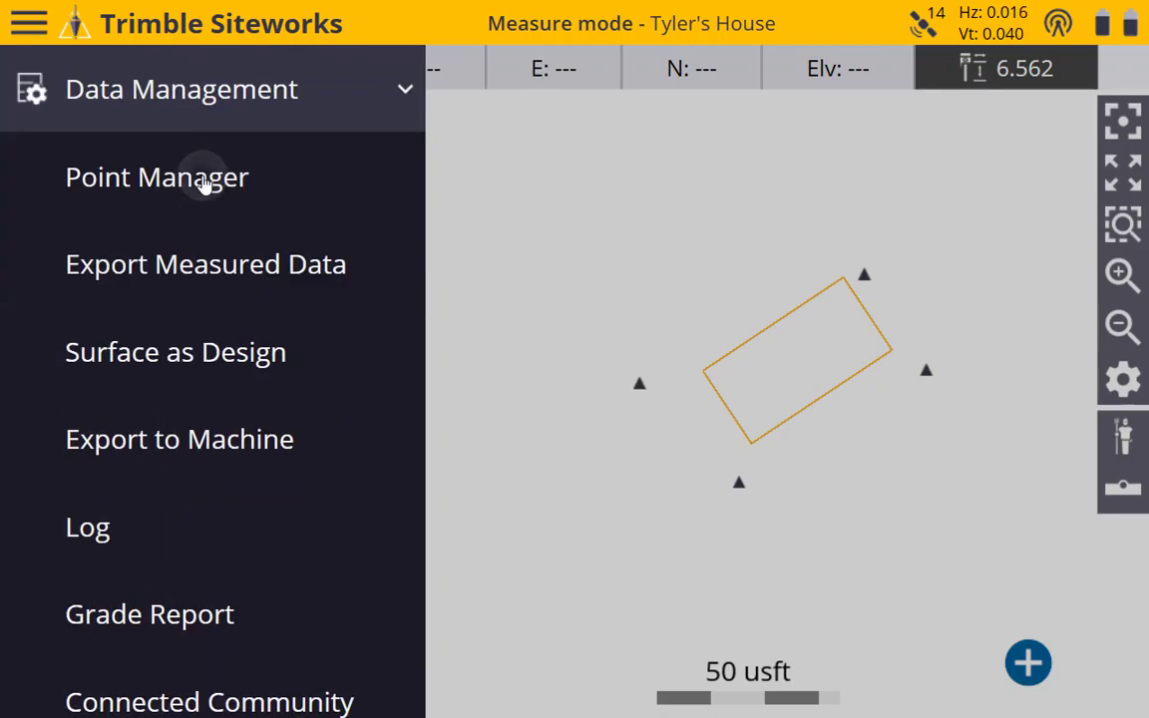
left_click(206, 181)
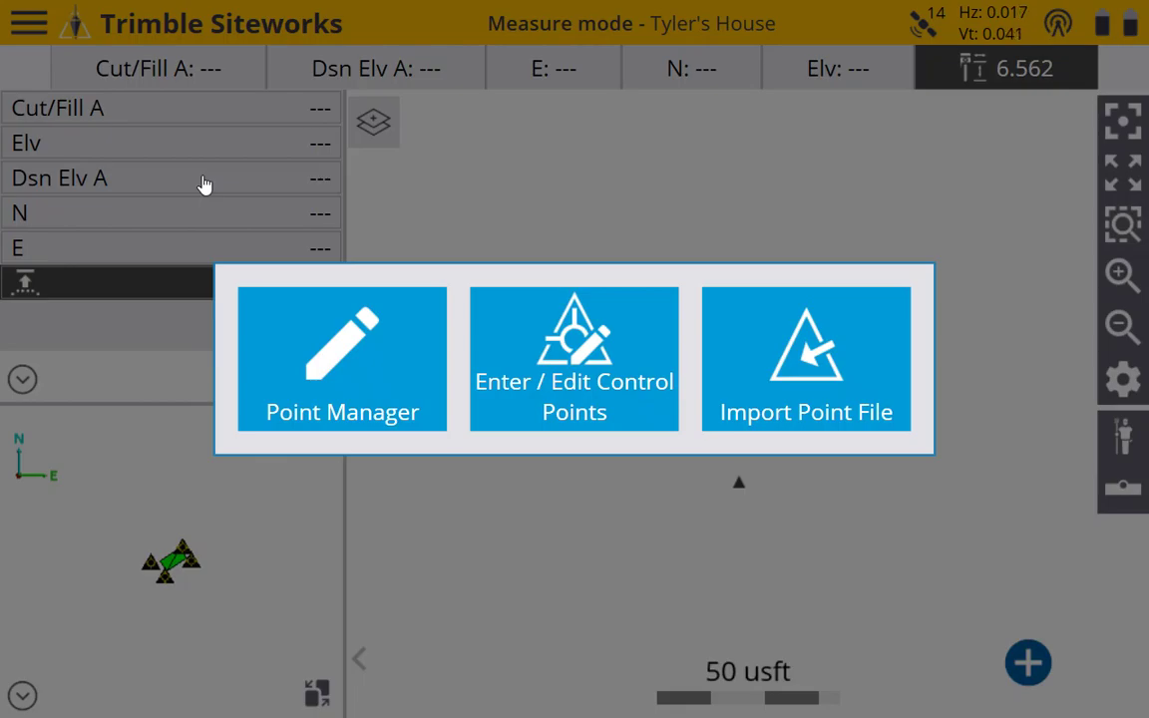
Open the stored control point list and check the coordinates of CP1 through CP4.
left_click(597, 372)
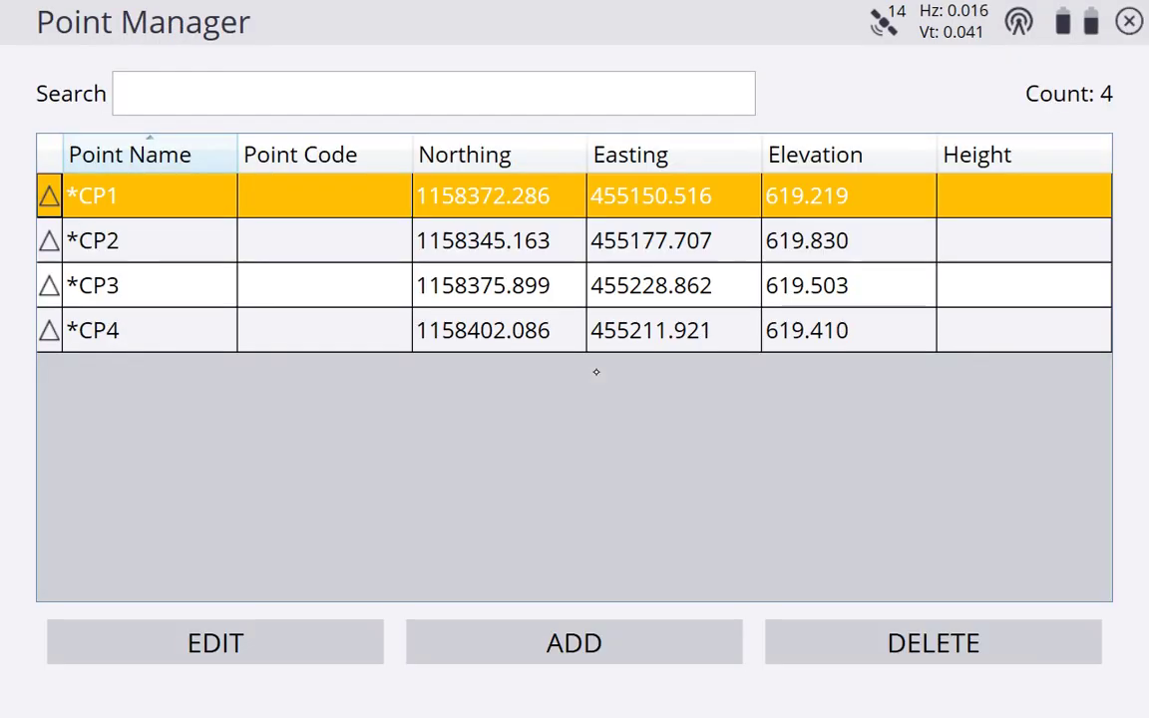
left_click(513, 240)
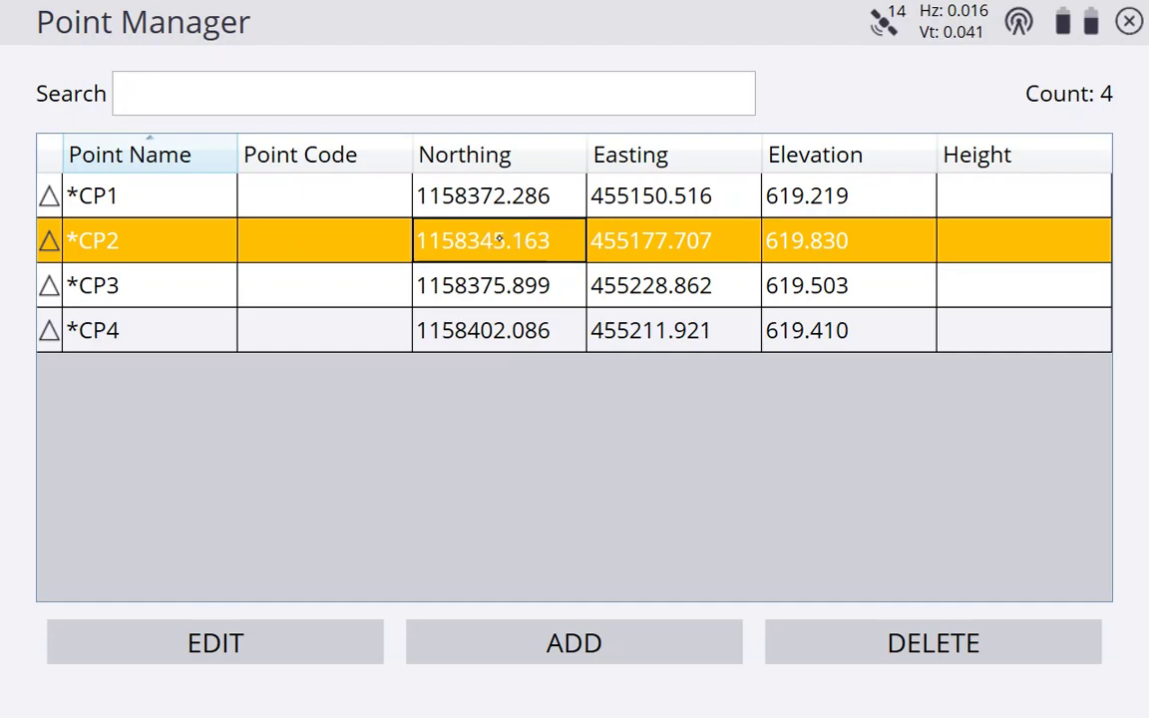
left_click(517, 286)
left_click(513, 340)
left_click(513, 287)
left_click(512, 240)
left_click(523, 194)
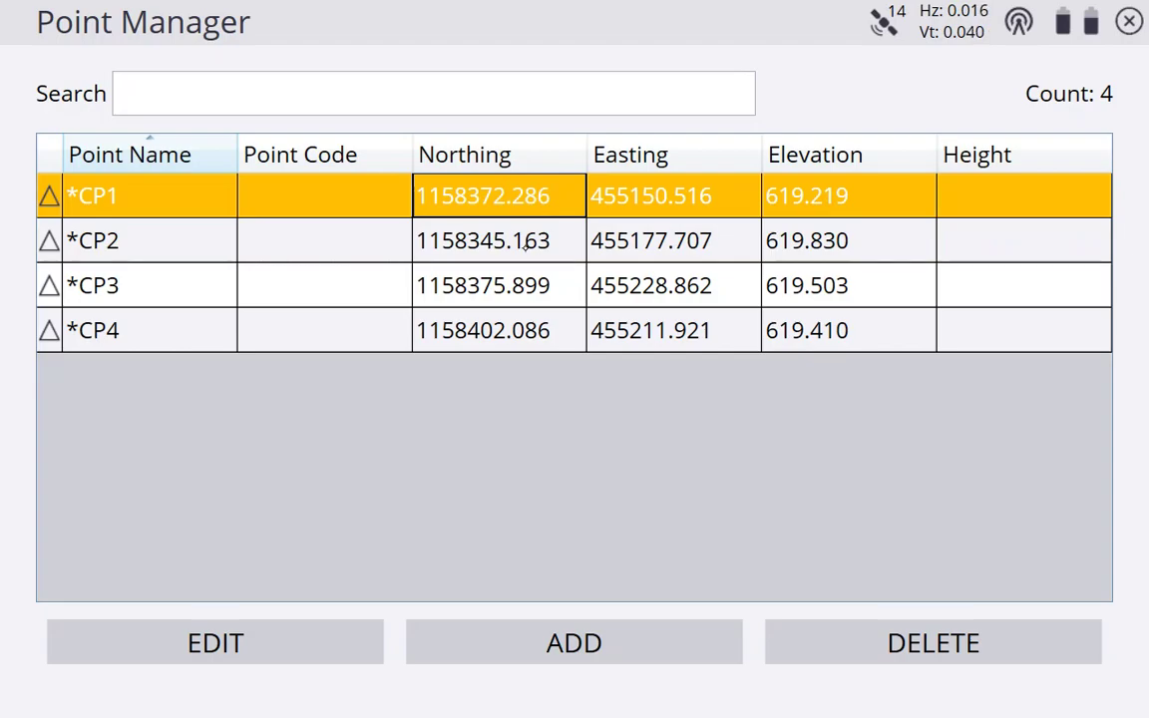
Step through the empty name, Northing, Easting and Elevation fields, discard the new point, and return to the map.
left_click(566, 636)
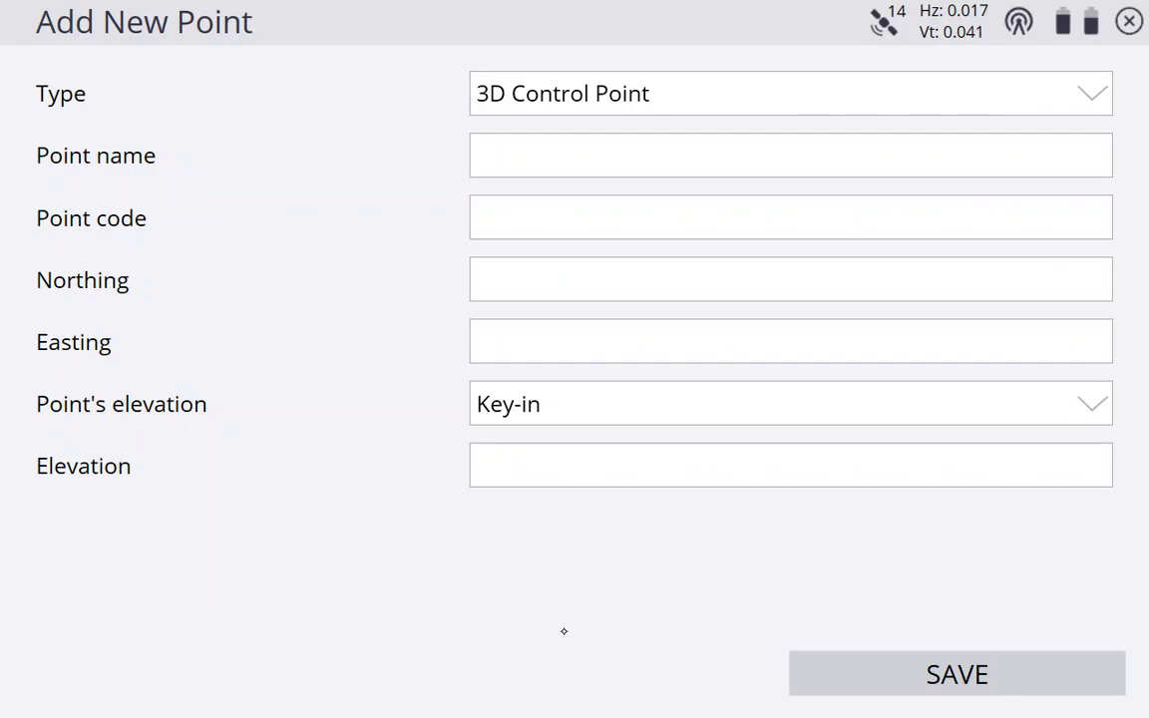
left_click(579, 147)
left_click(590, 275)
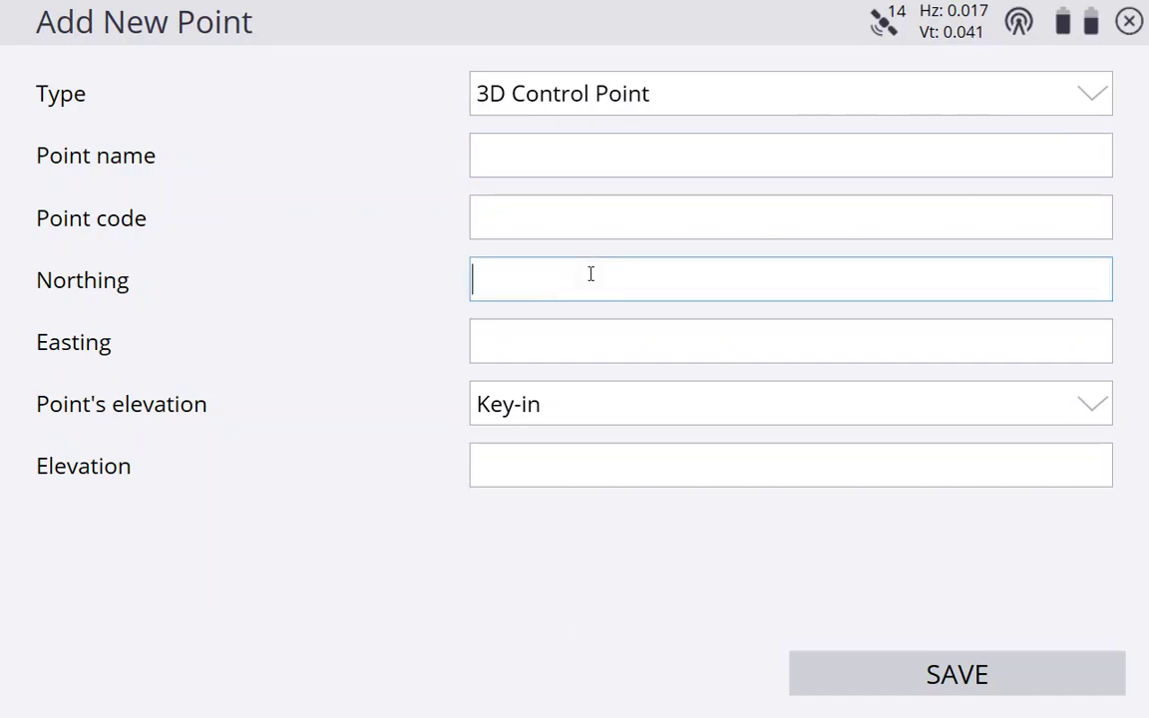
left_click(596, 336)
left_click(577, 457)
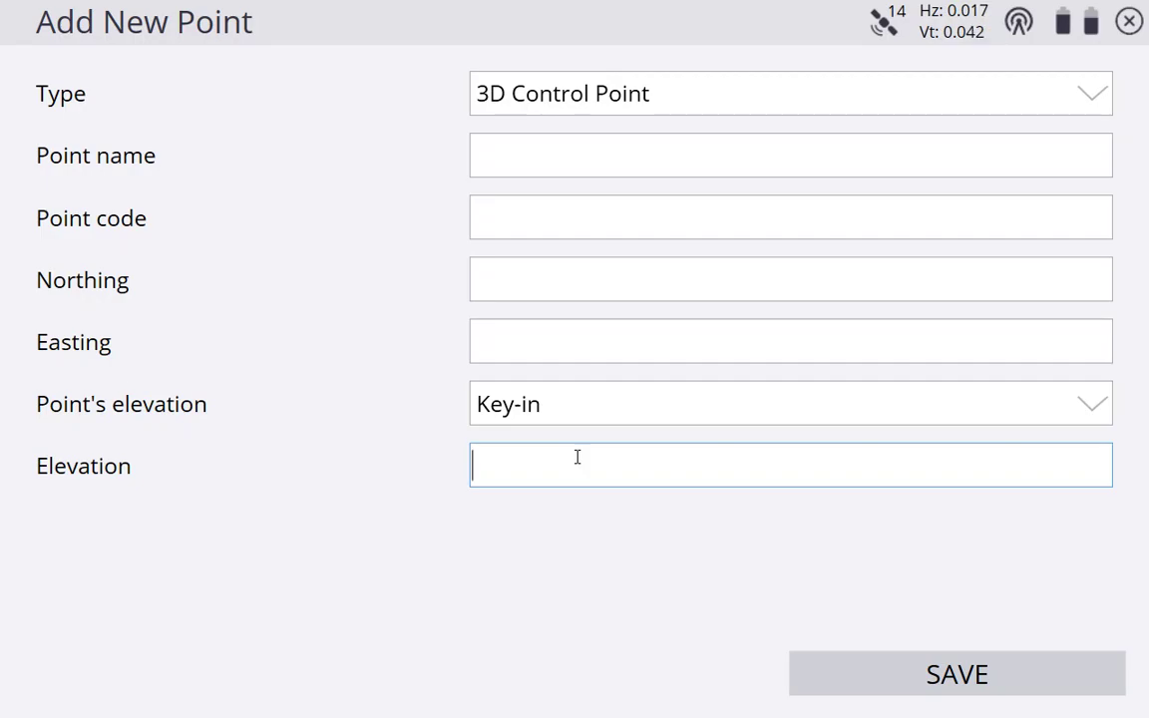
left_click(1129, 21)
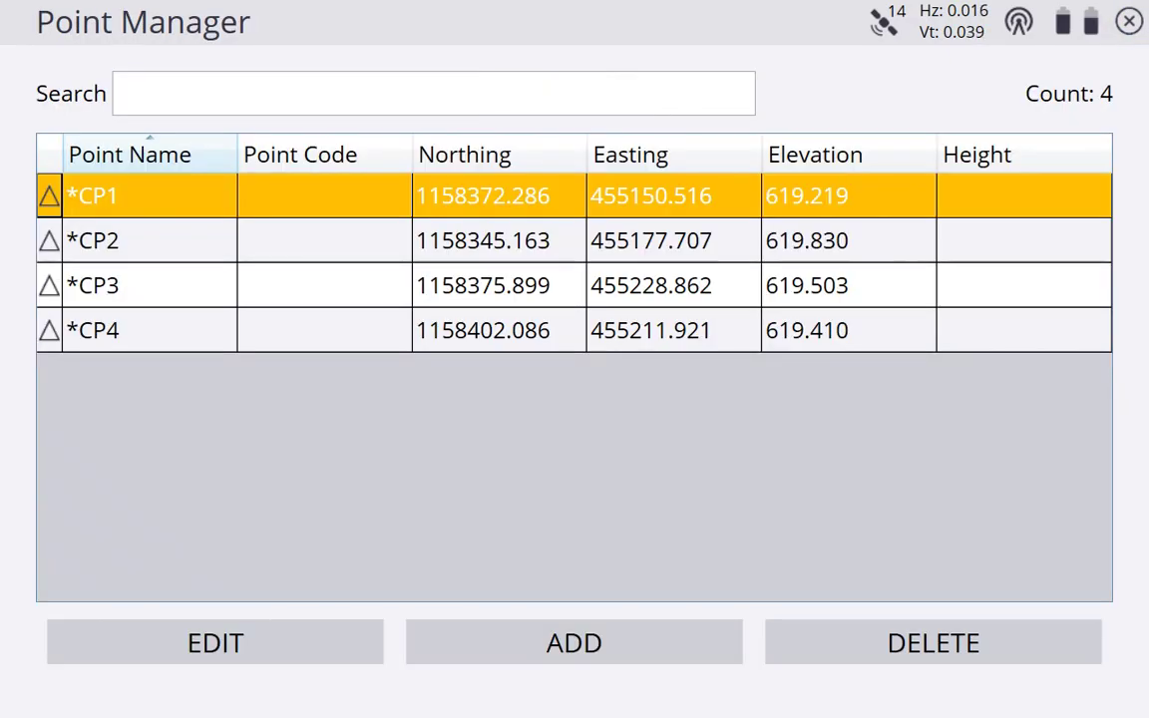
key("Escape")
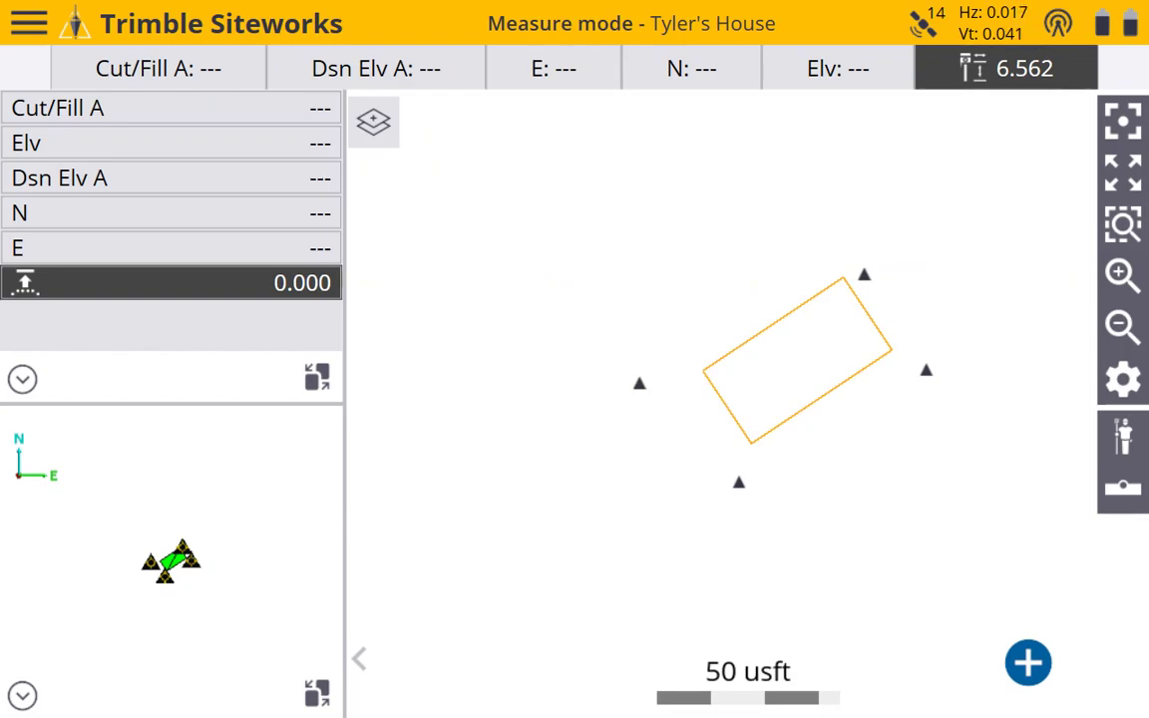
Open Project Calibration from the Project Setup section of the main menu.
left_click(29, 23)
scroll(272, 606, "up", 1)
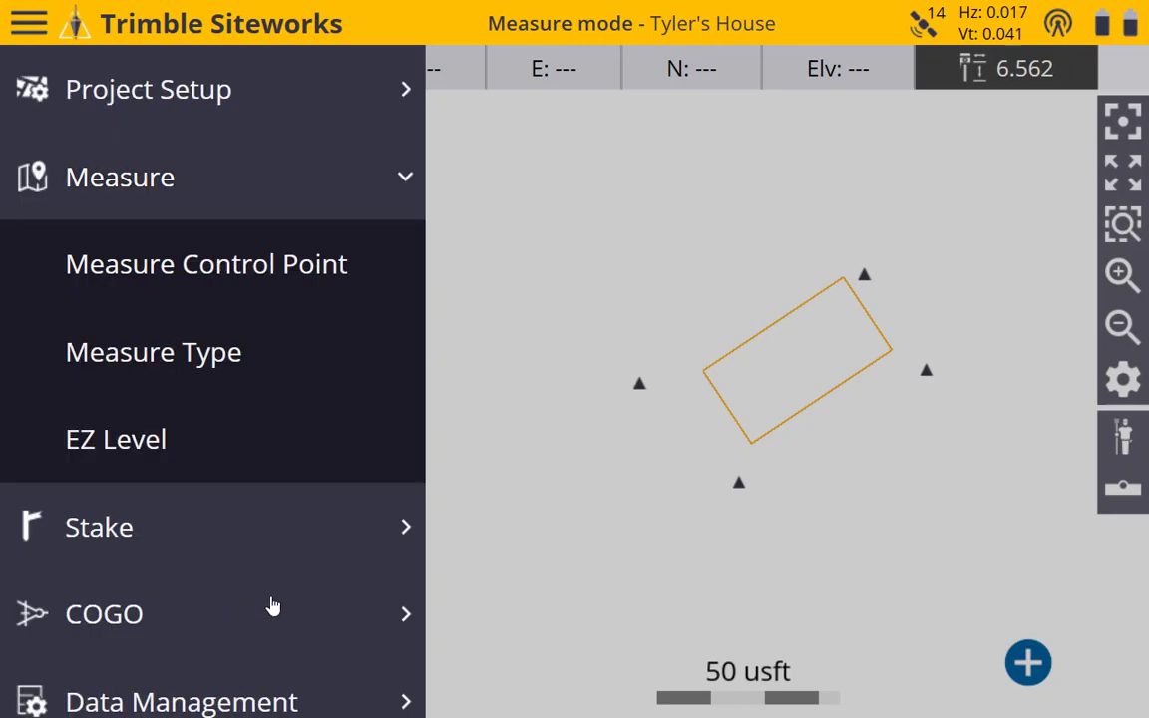
left_click(248, 92)
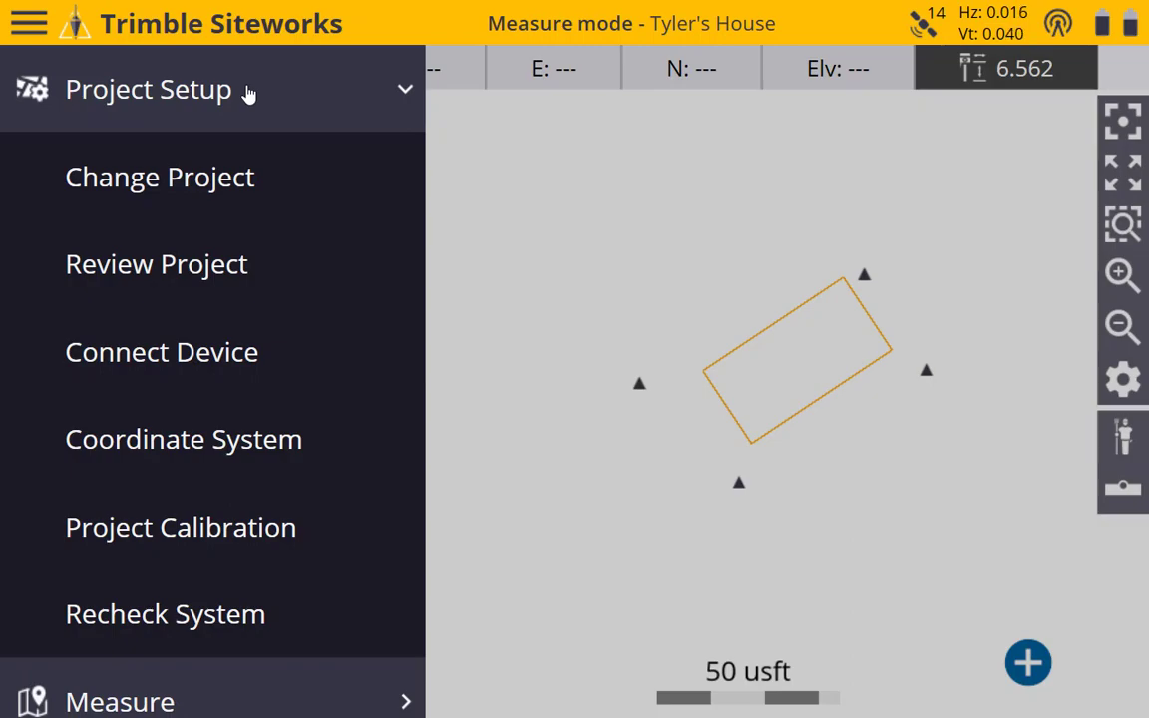
left_click(220, 535)
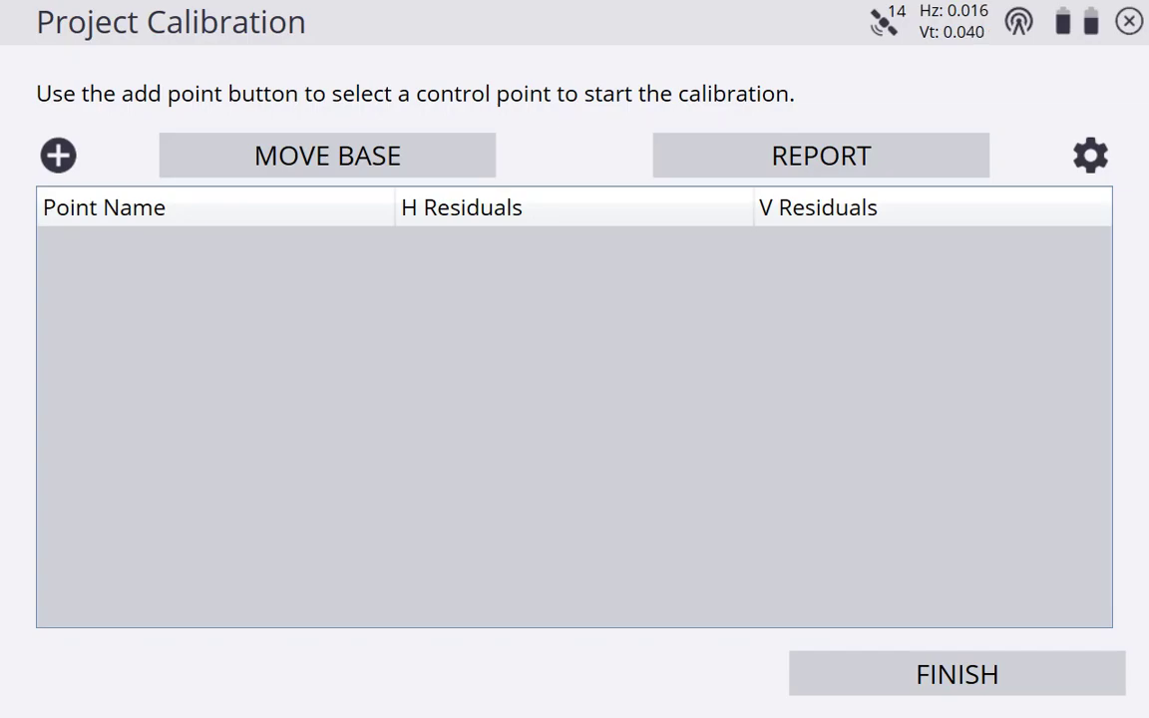
Add a calibration point, trying CP1, CP4 and CP3 on the map before settling on CP2.
left_click(58, 155)
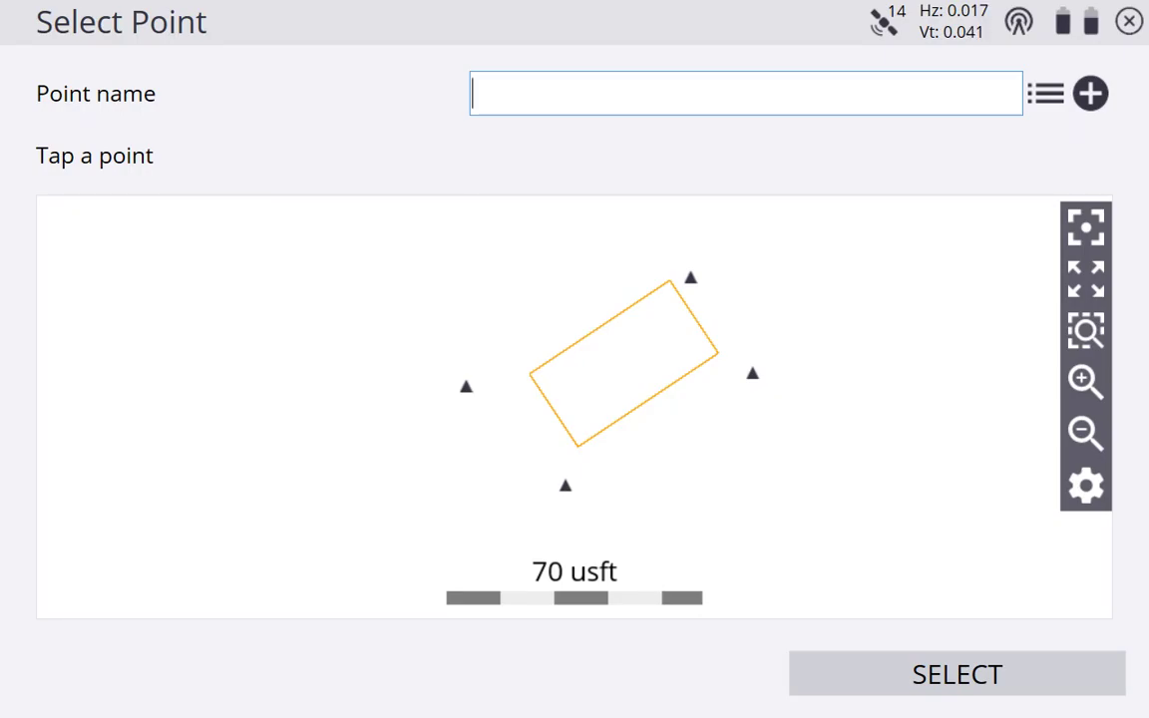
left_click(466, 386)
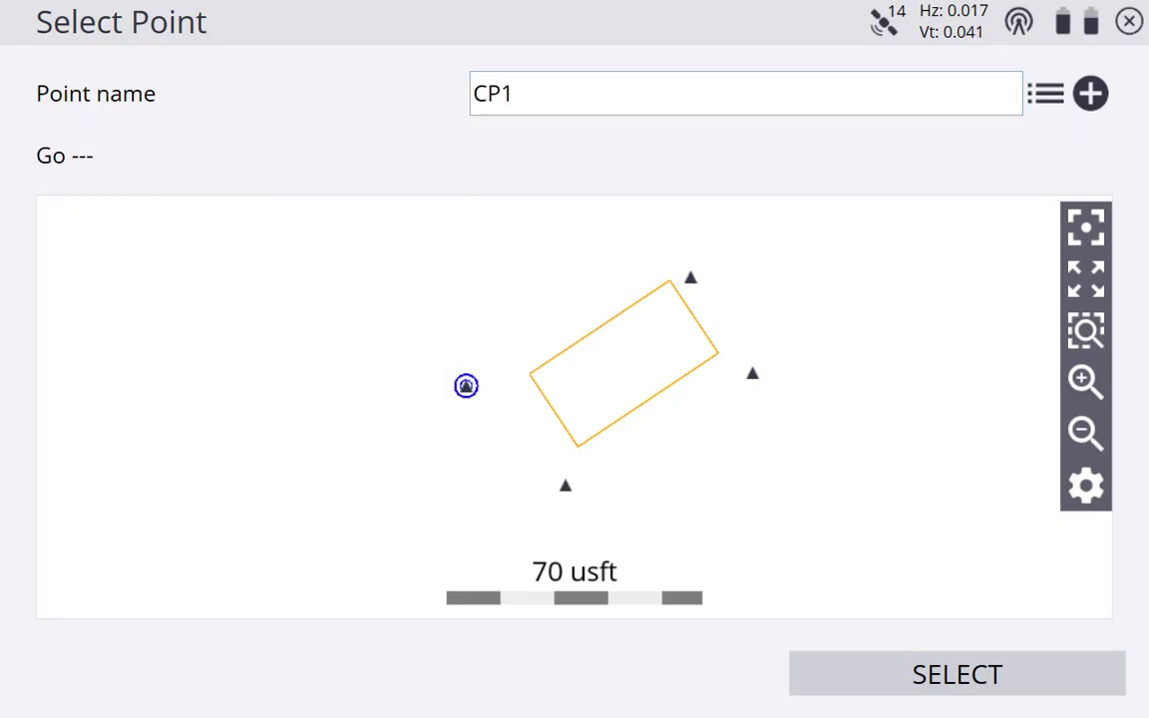
left_click(690, 277)
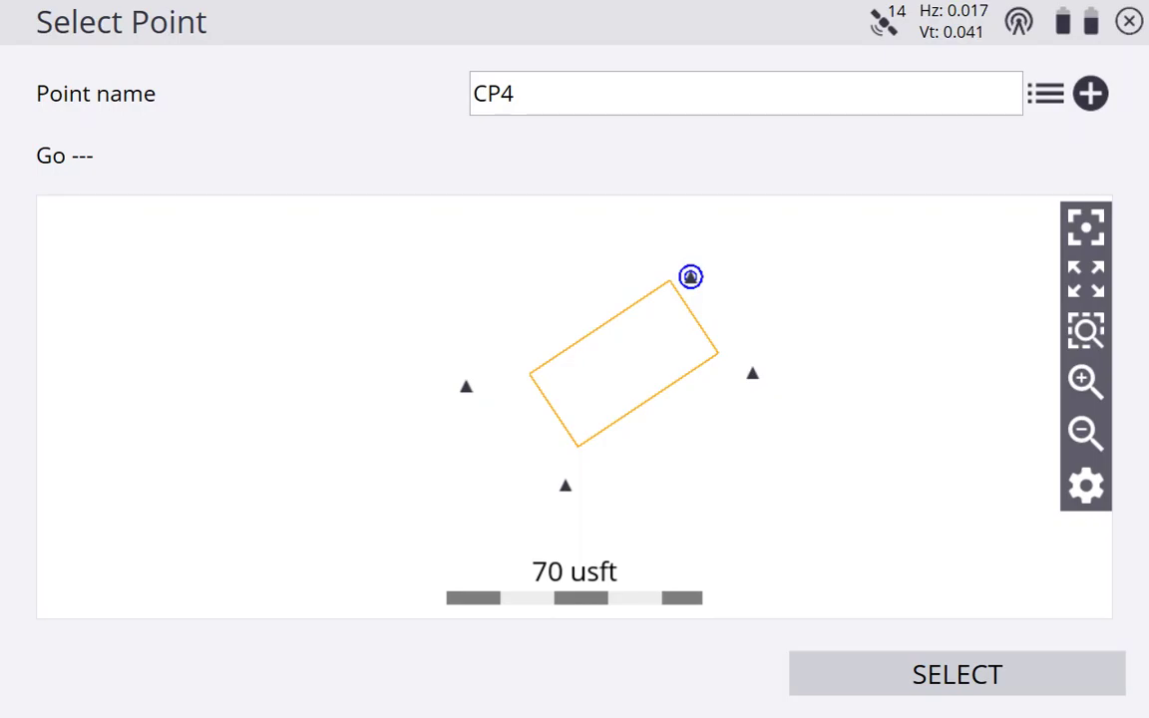
left_click(752, 373)
left_click(544, 85)
left_click(585, 90)
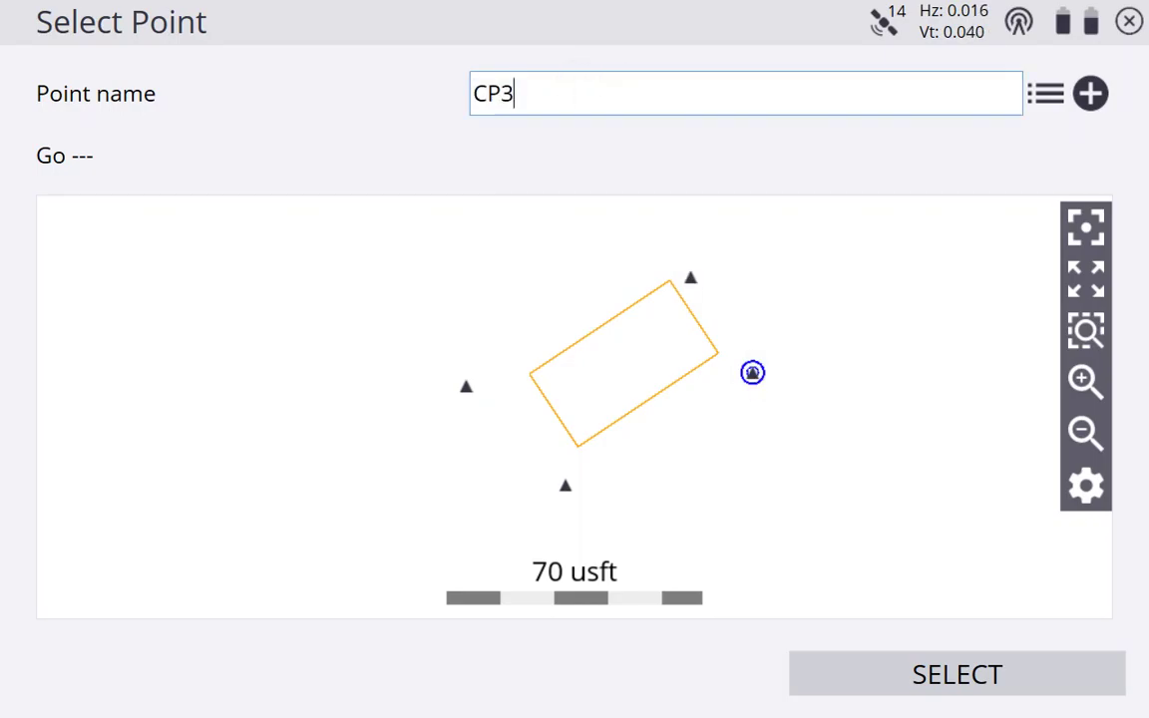
left_click(565, 486)
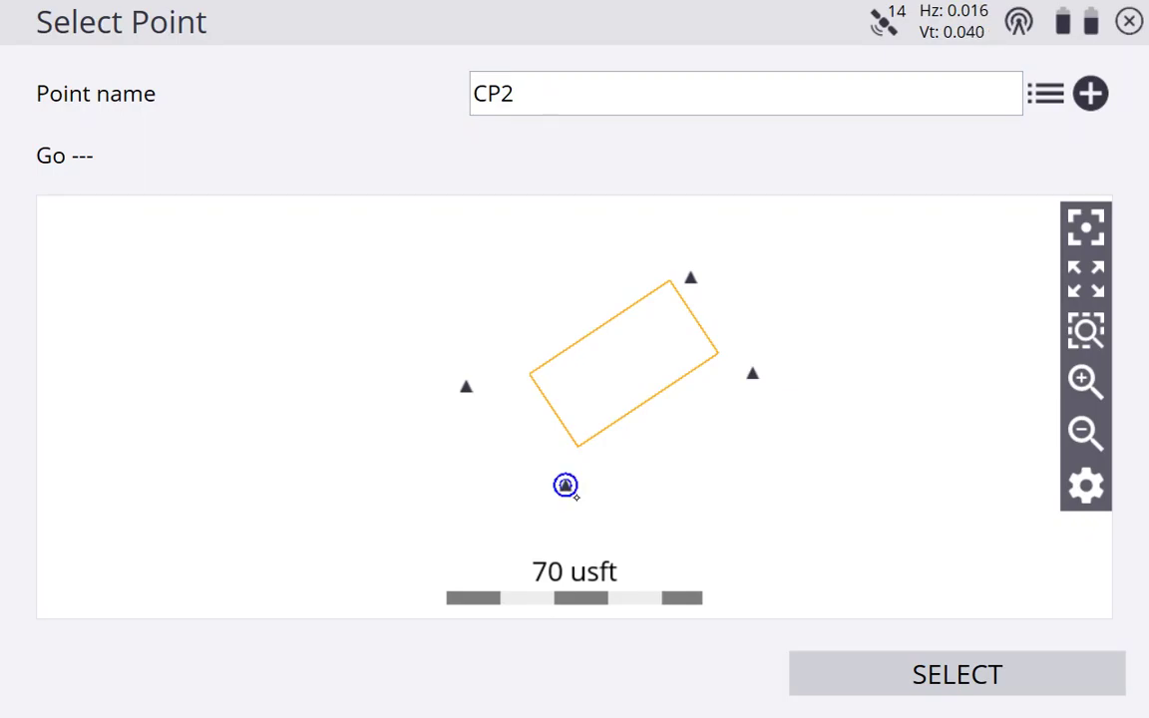
left_click(1058, 156)
Pick CP1 from the project point table after comparing the CP1–CP4 rows, and accept it.
left_click(1047, 93)
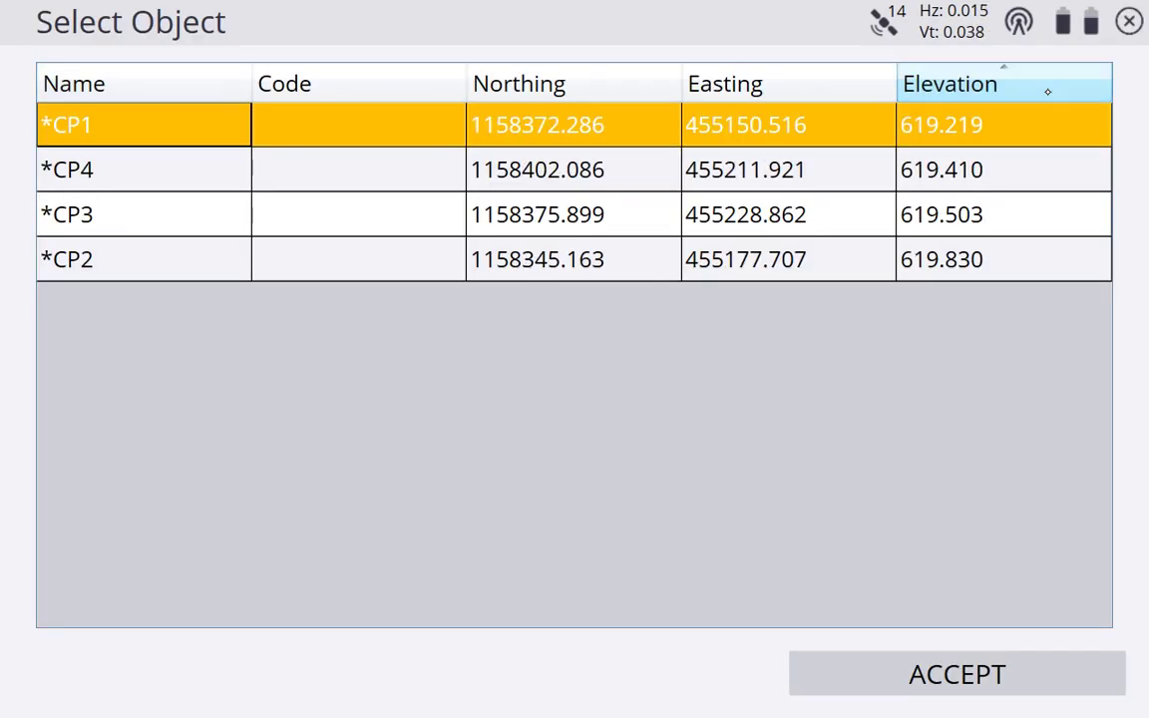
left_click(356, 165)
left_click(386, 215)
left_click(362, 261)
left_click(376, 215)
left_click(374, 172)
left_click(385, 122)
left_click(379, 170)
left_click(376, 228)
left_click(377, 258)
left_click(380, 206)
left_click(361, 166)
left_click(356, 117)
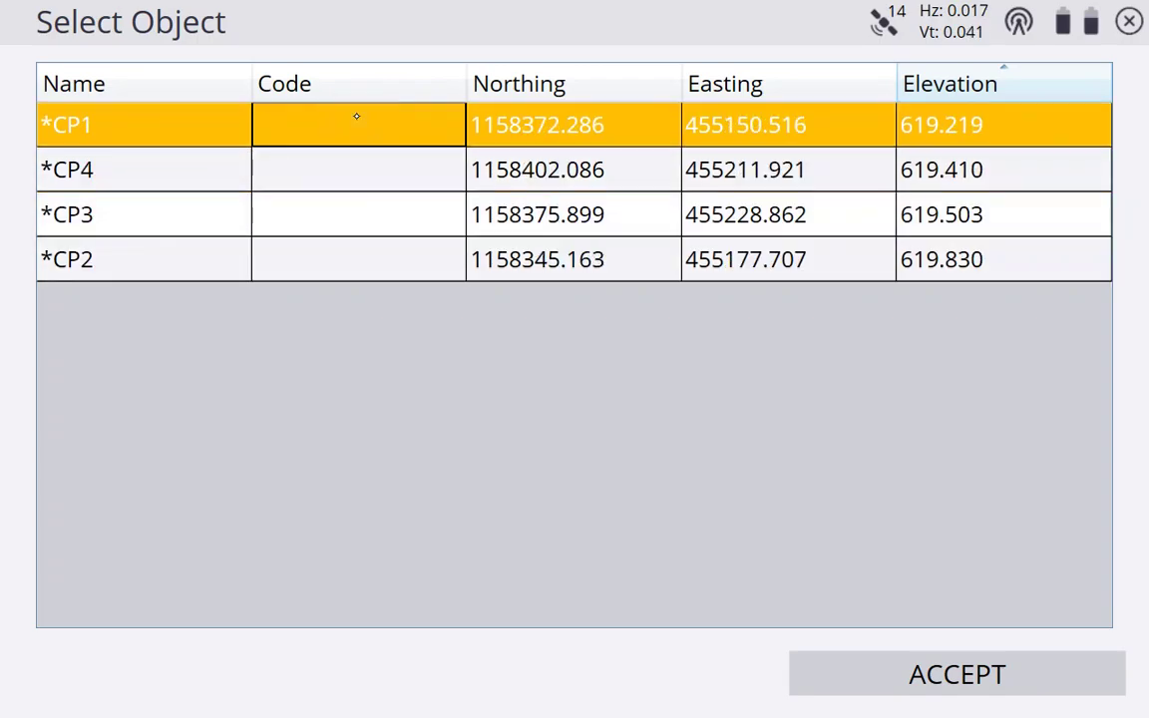
left_click(1044, 664)
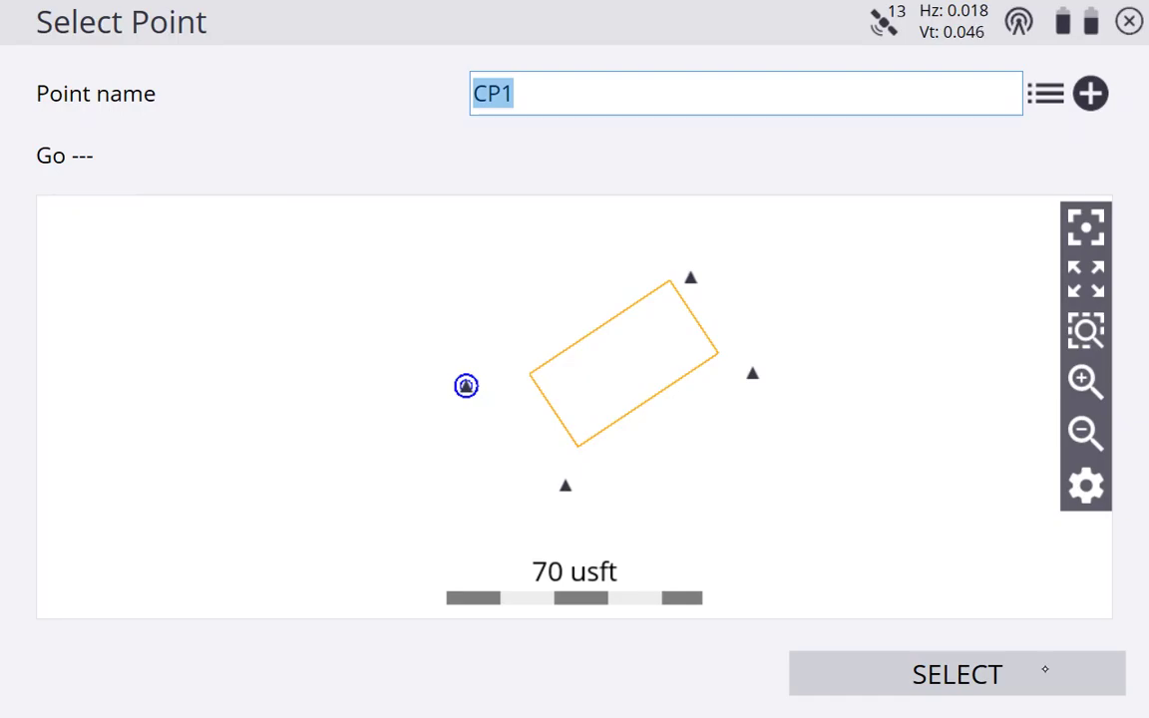
In OBS, move the camera overlay down and right, then hide the Video Capture Device source.
key("super")
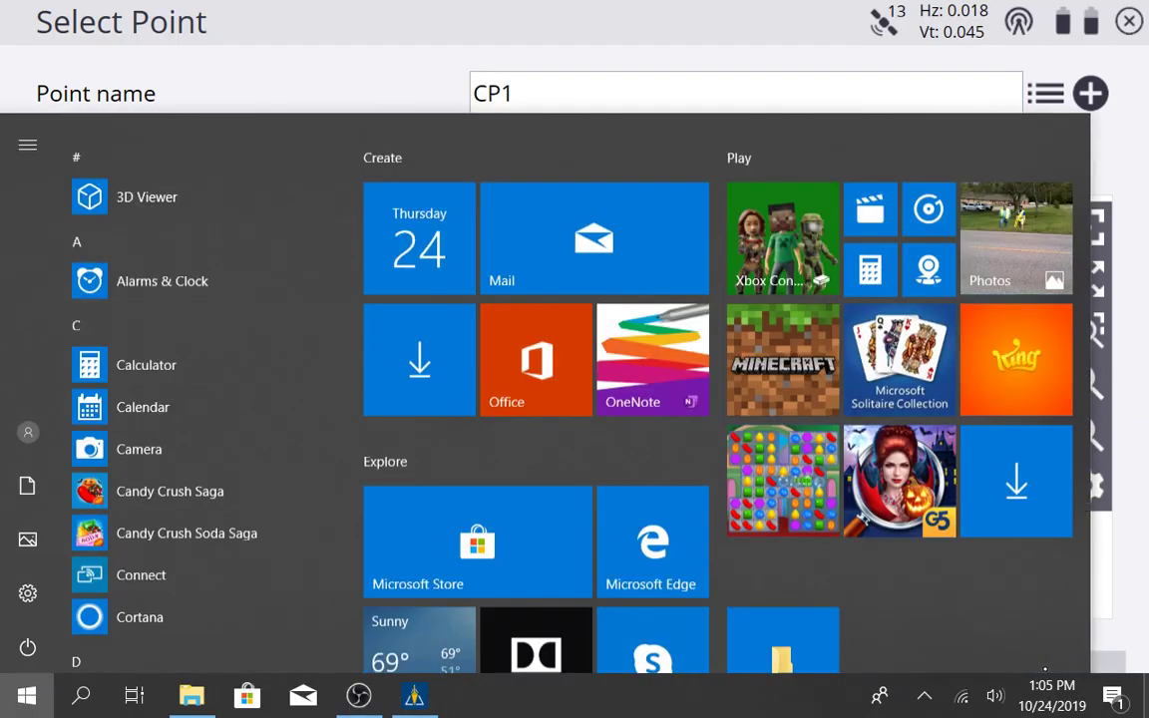
left_click(377, 715)
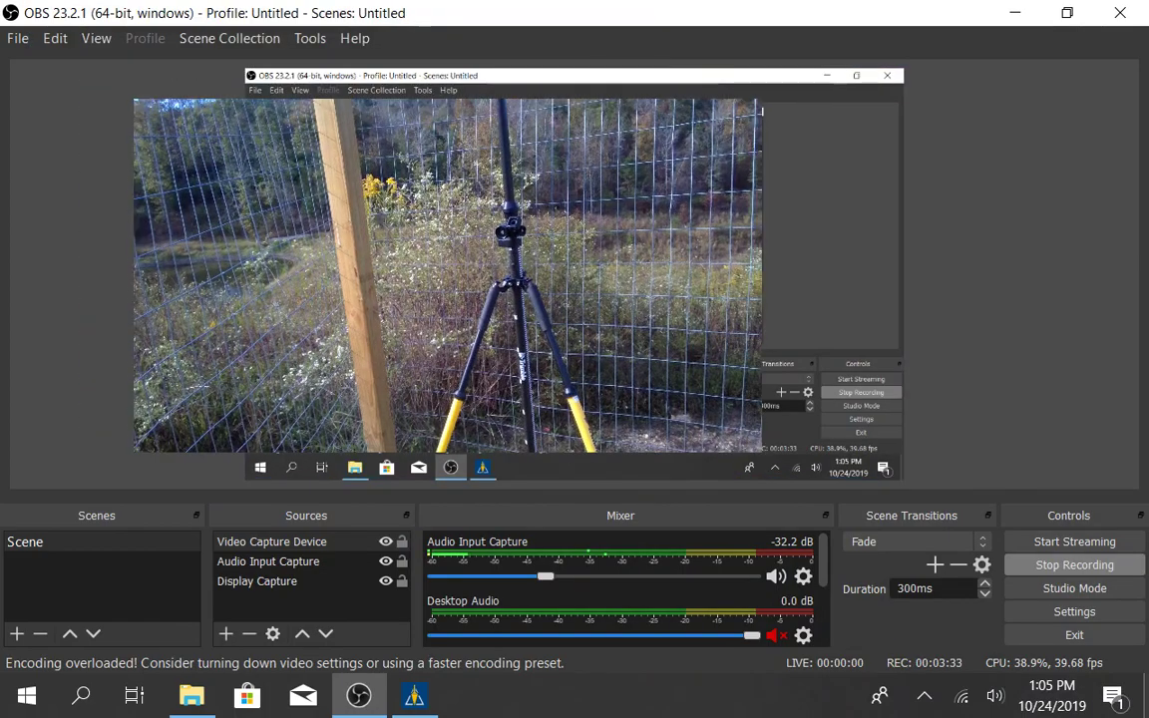
left_click(257, 581)
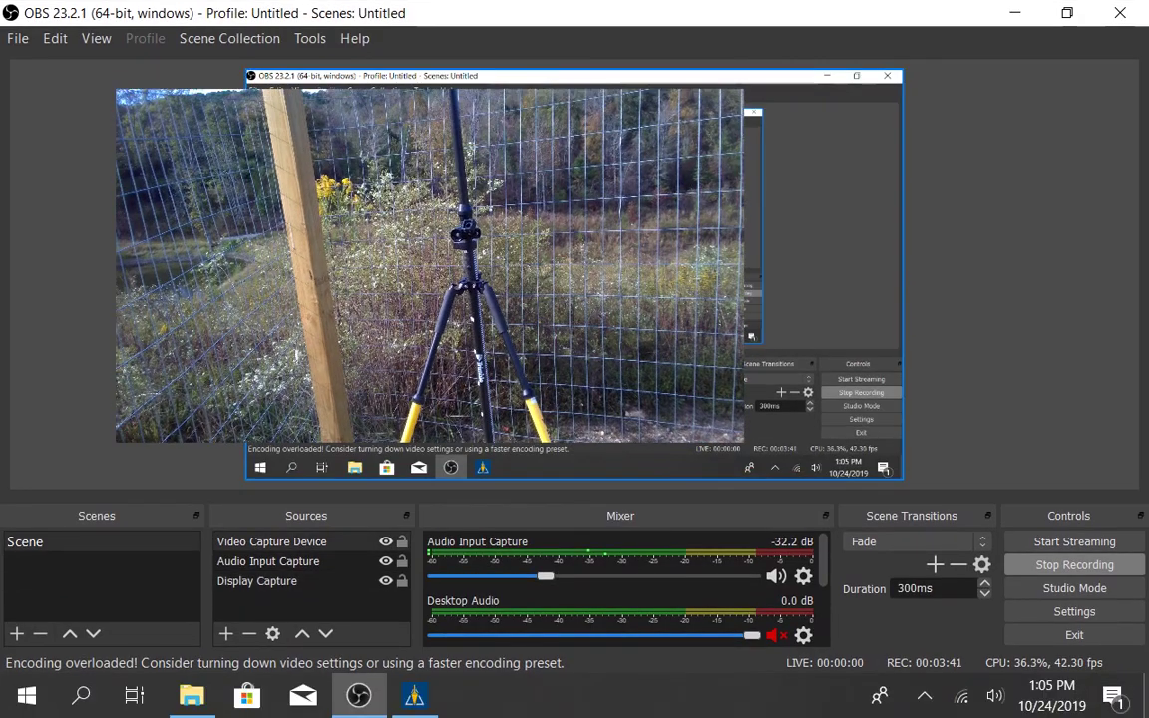
left_click_drag(491, 219, 565, 279)
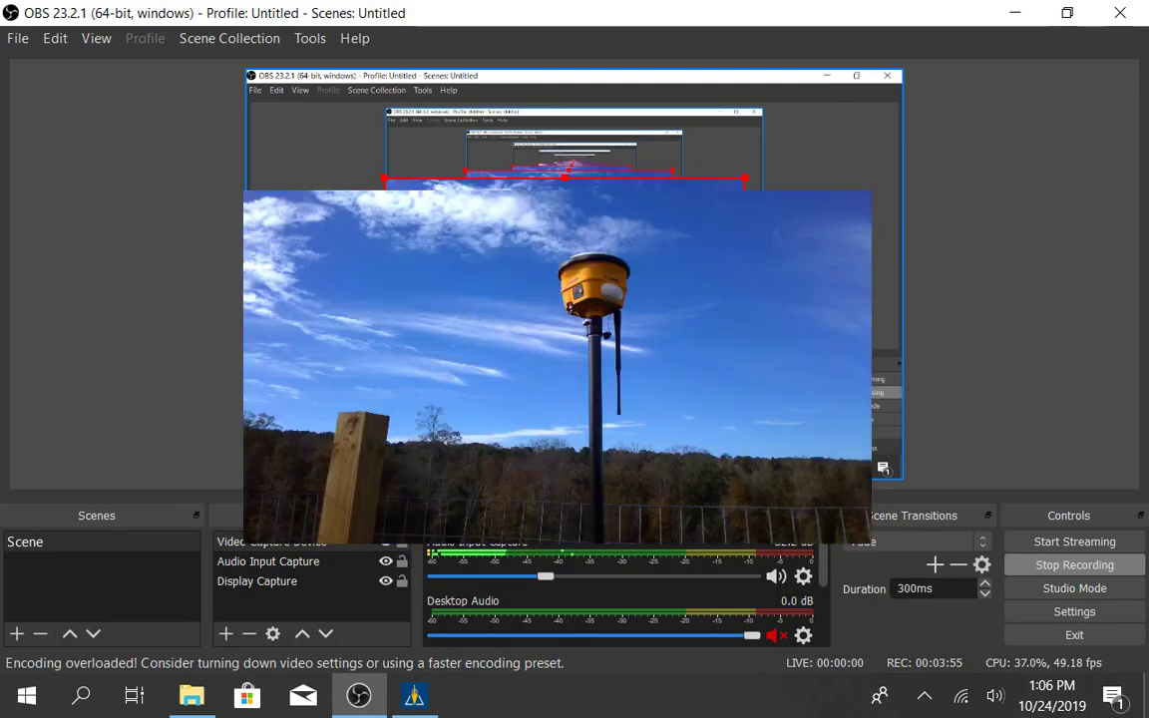
left_click(386, 541)
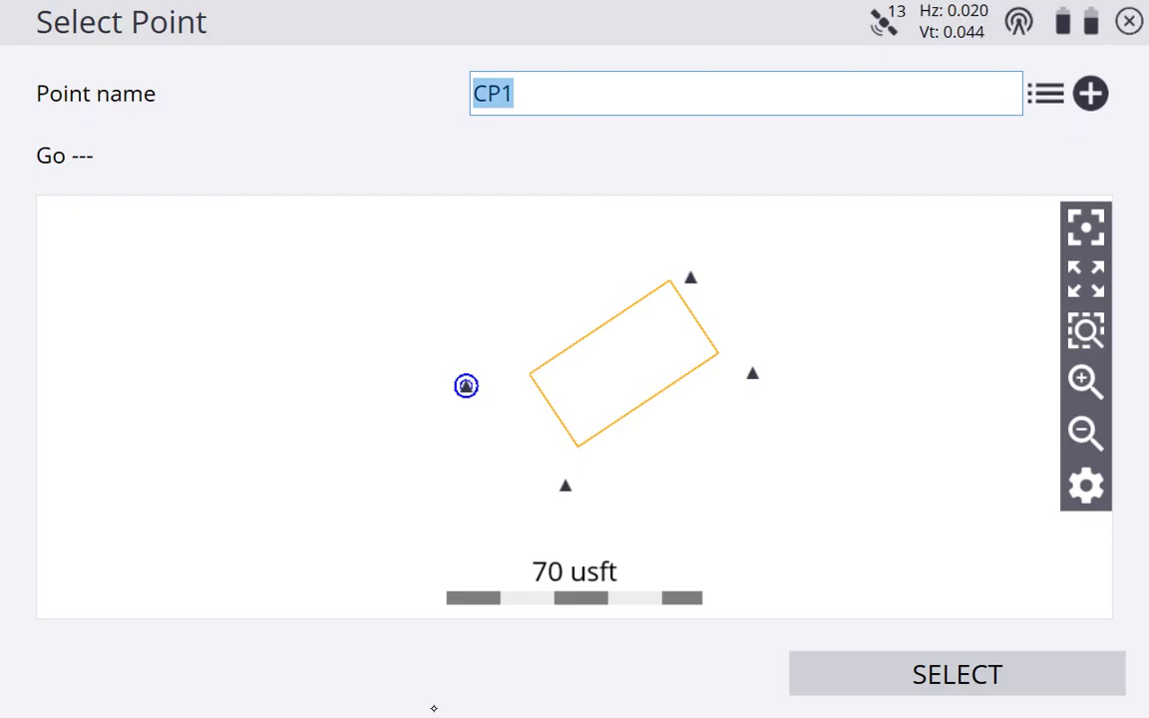
Set CP1's static minimum measuring time from 15 to 180 seconds and start measuring.
left_click(1052, 657)
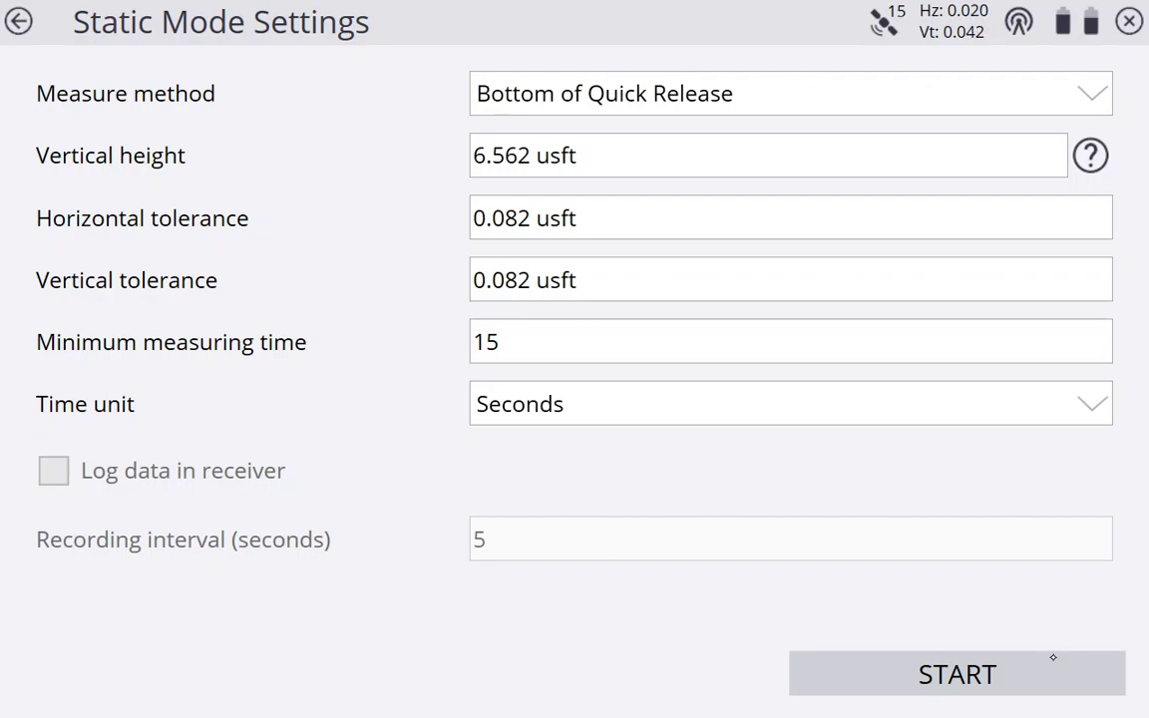
left_click(578, 343)
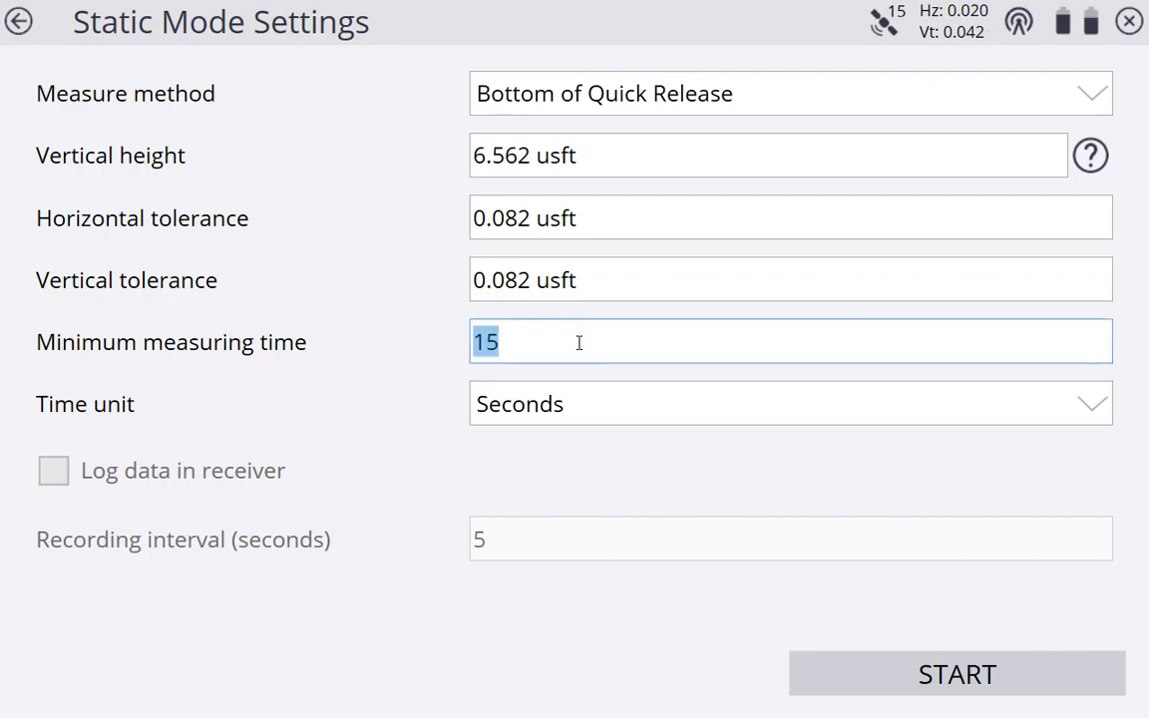
type("180")
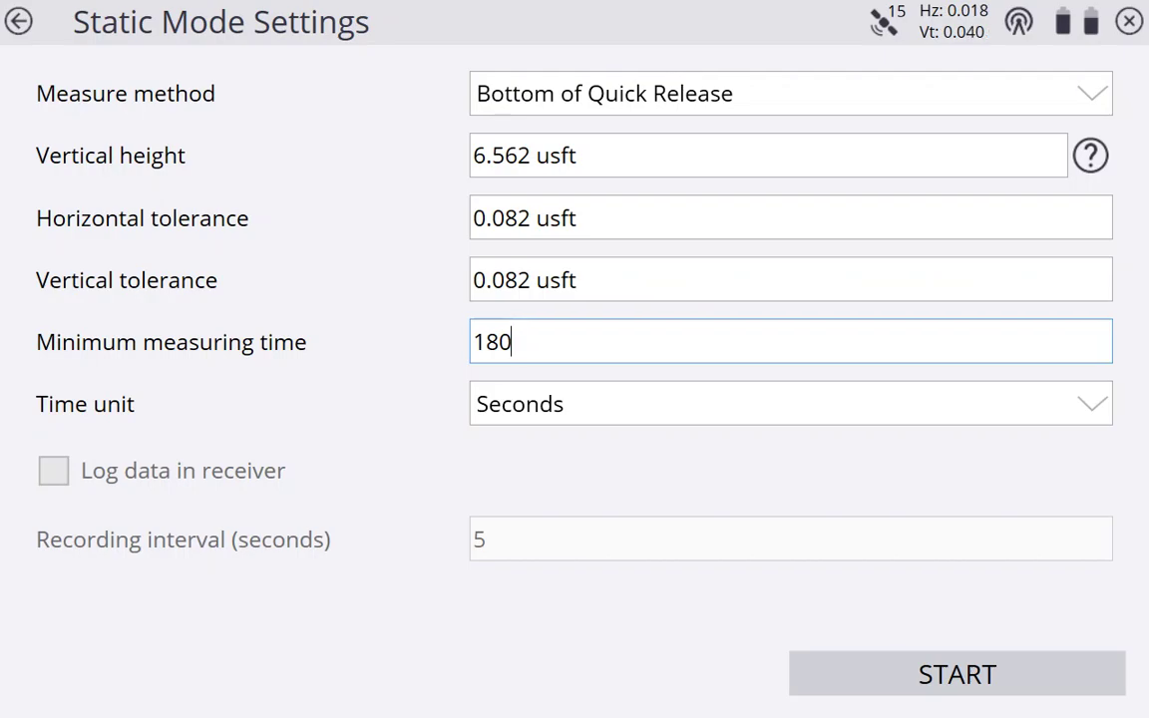
left_click(269, 156)
left_click(218, 182)
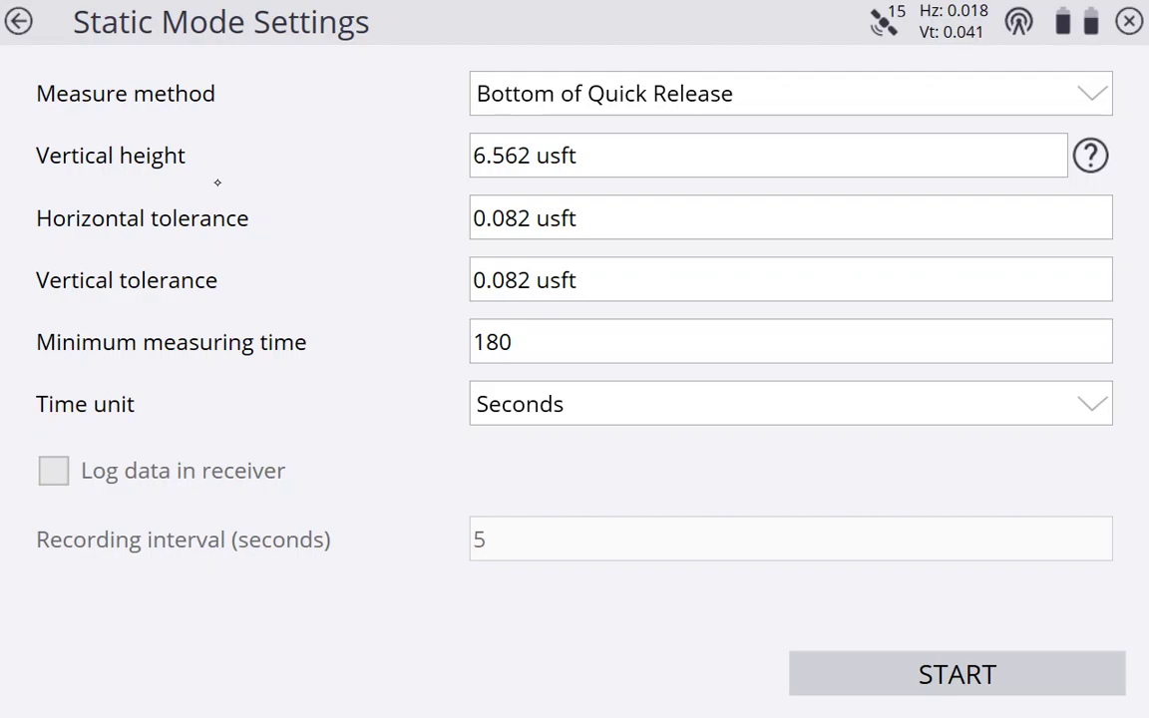
left_click(1001, 668)
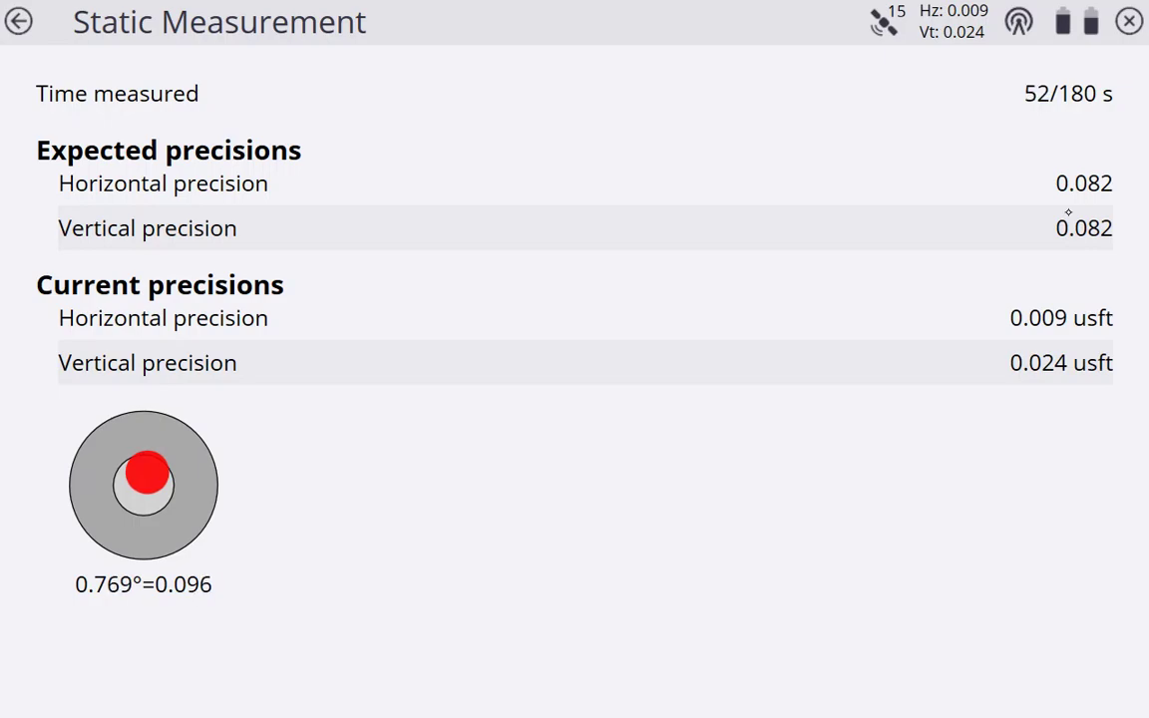
left_click(314, 300)
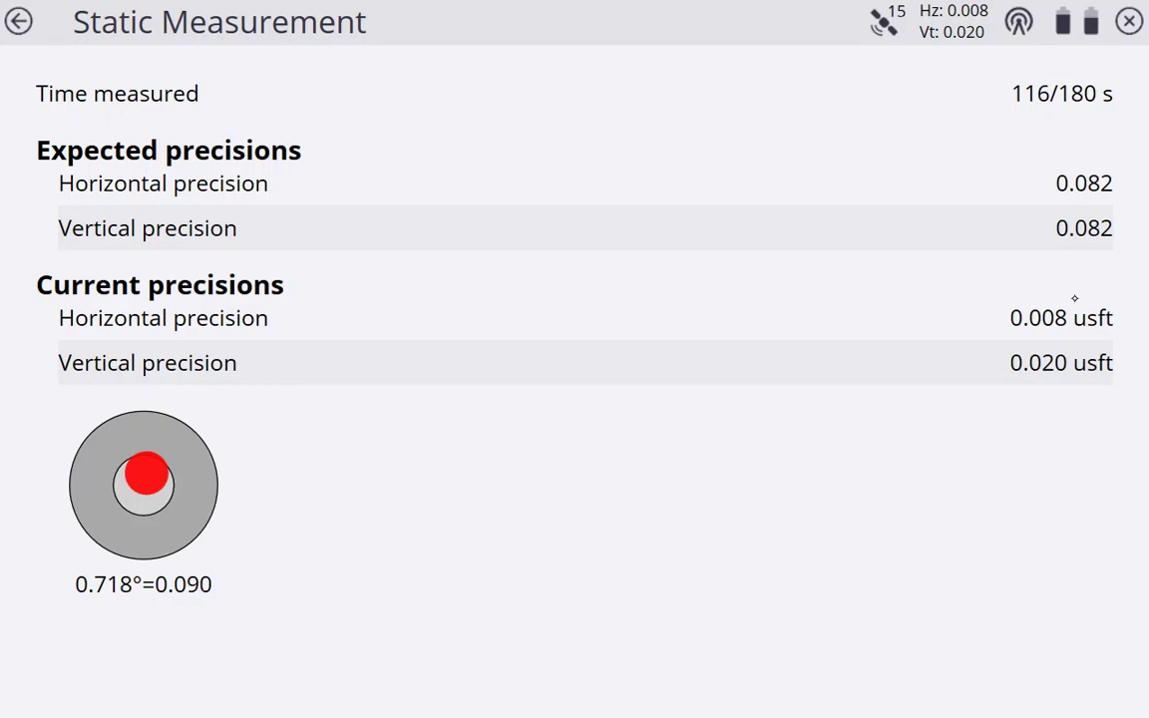
Check receiver and controller battery levels, then view GNSS status with satellites, precisions and DOP.
left_click(1064, 14)
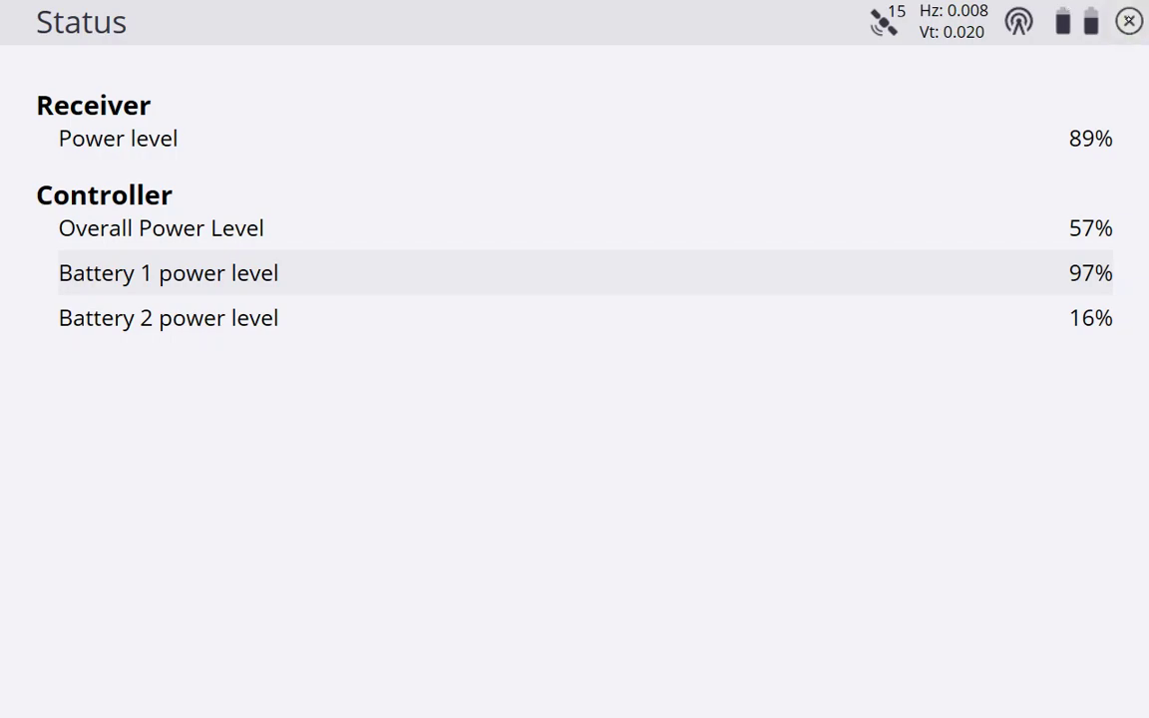
key("Escape")
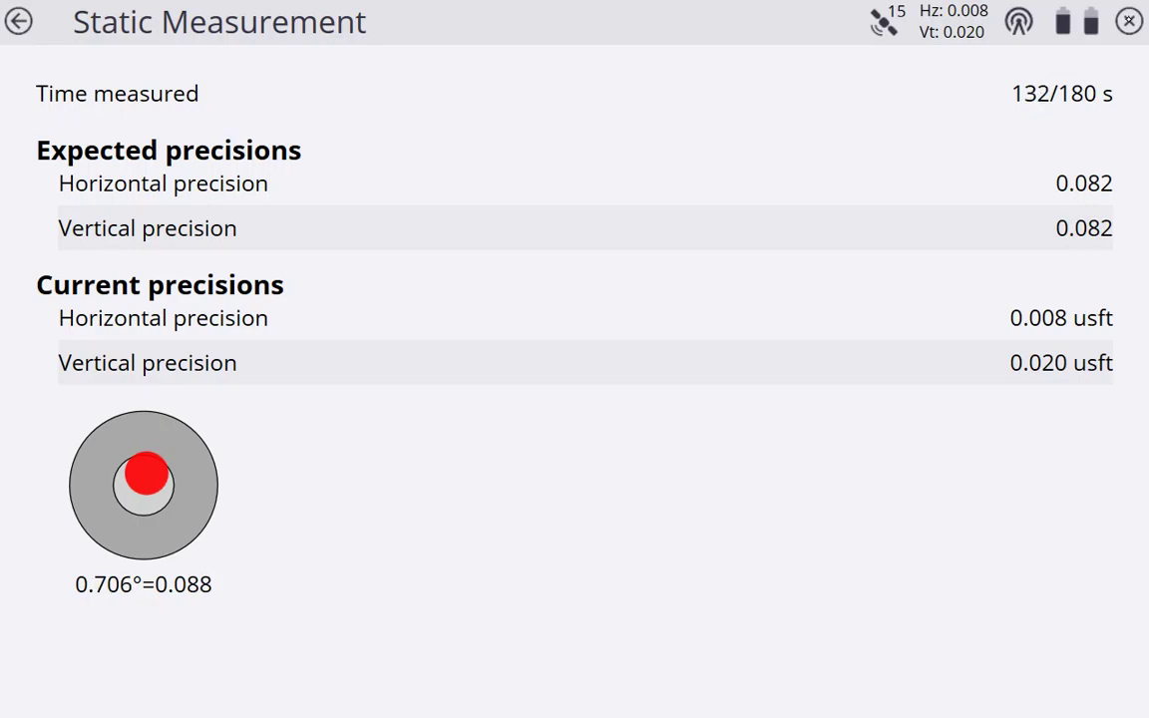
left_click(955, 8)
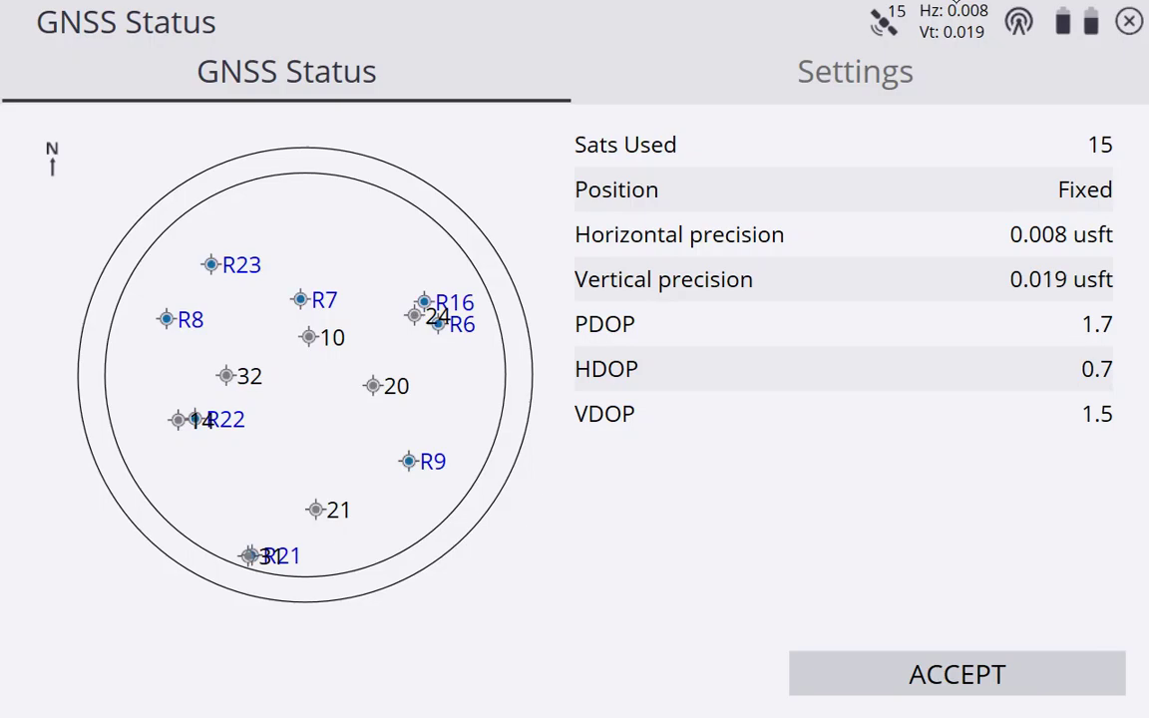
Inspect the 0.082 usft horizontal and vertical precision limits in the GNSS settings.
left_click(860, 66)
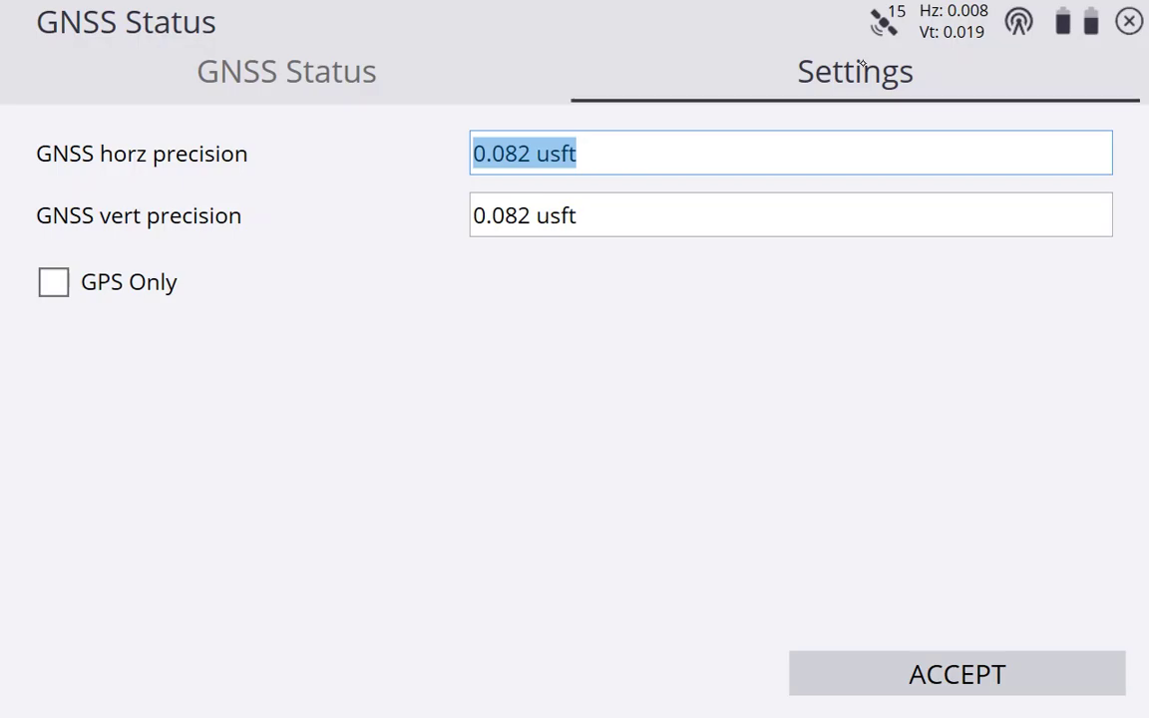
left_click(656, 144)
left_click(657, 216)
left_click(669, 132)
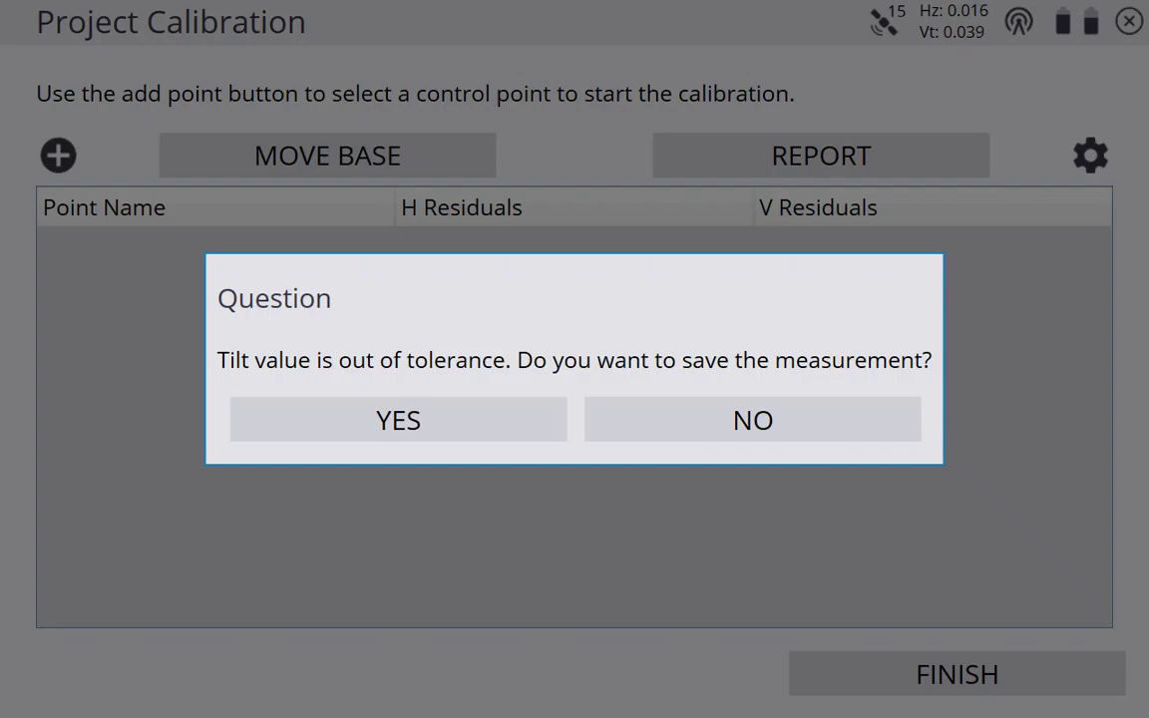
Save the CP1 measurement despite the tilt warning and start adding another calibration point.
left_click(398, 420)
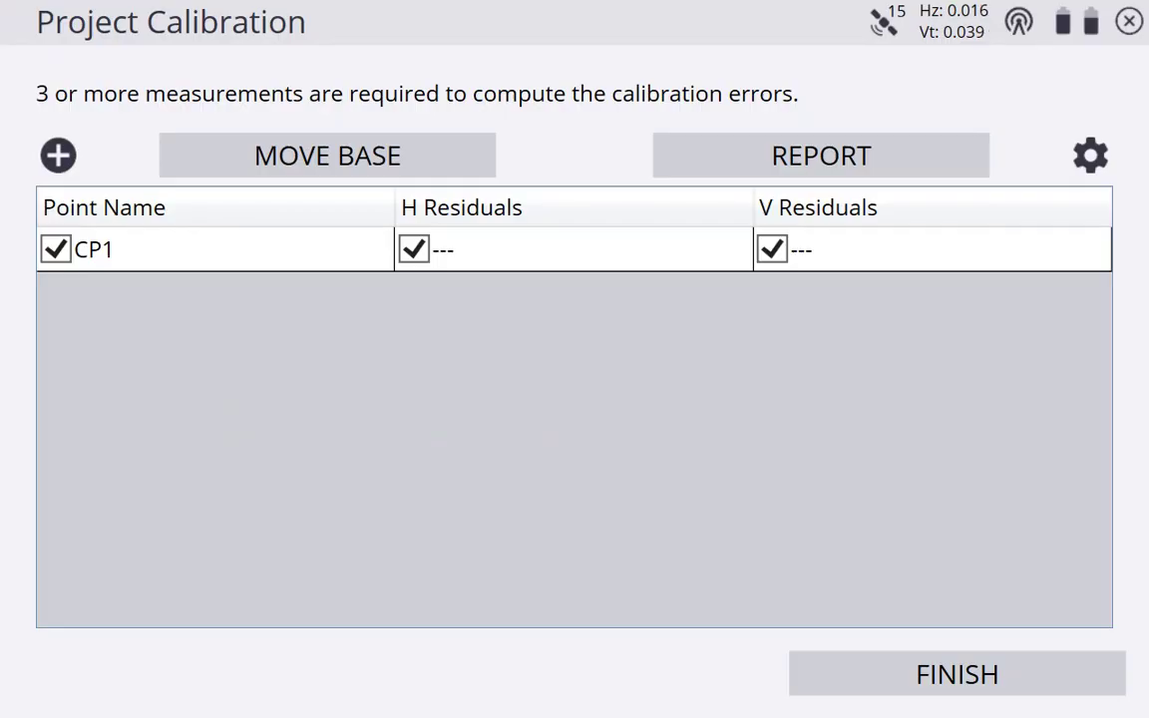
left_click(214, 250)
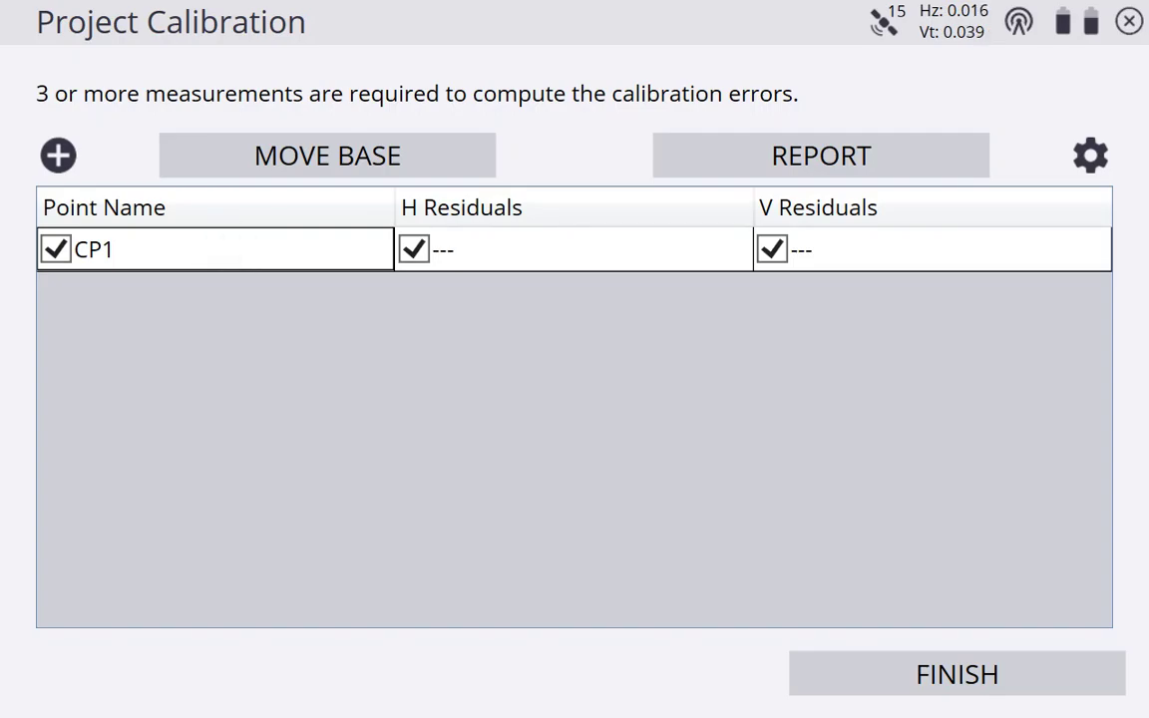
left_click(58, 154)
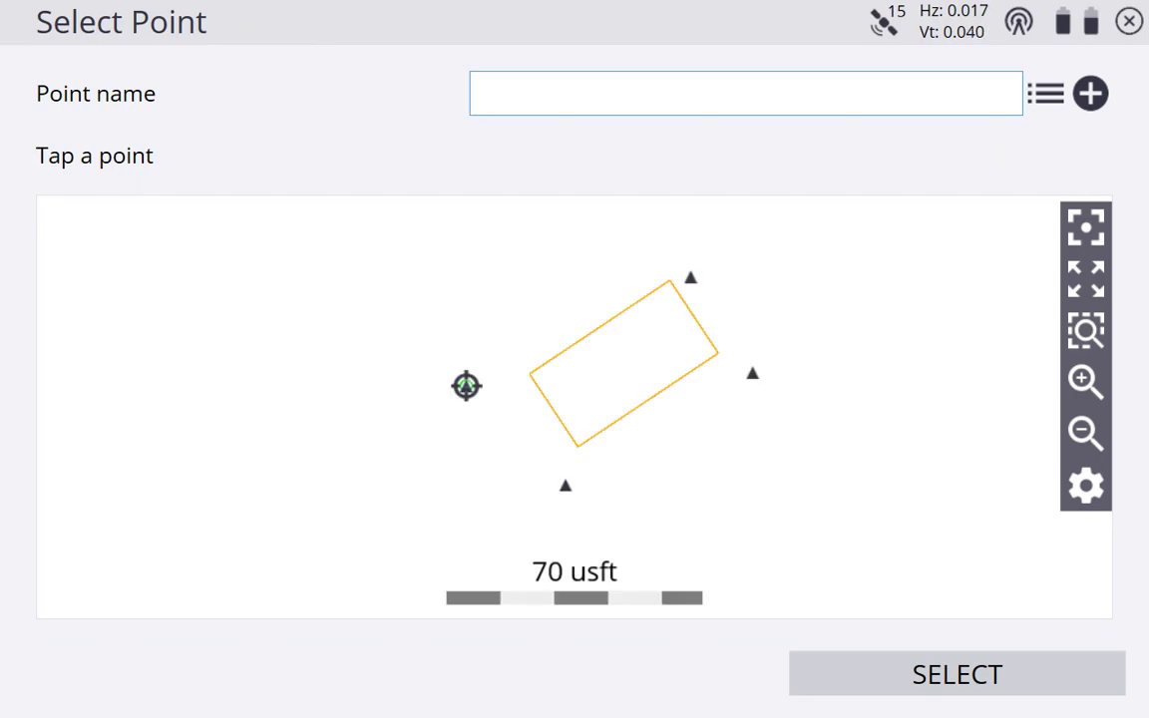
Select CP4, the top-right point on the map, as the next calibration point.
left_click(690, 277)
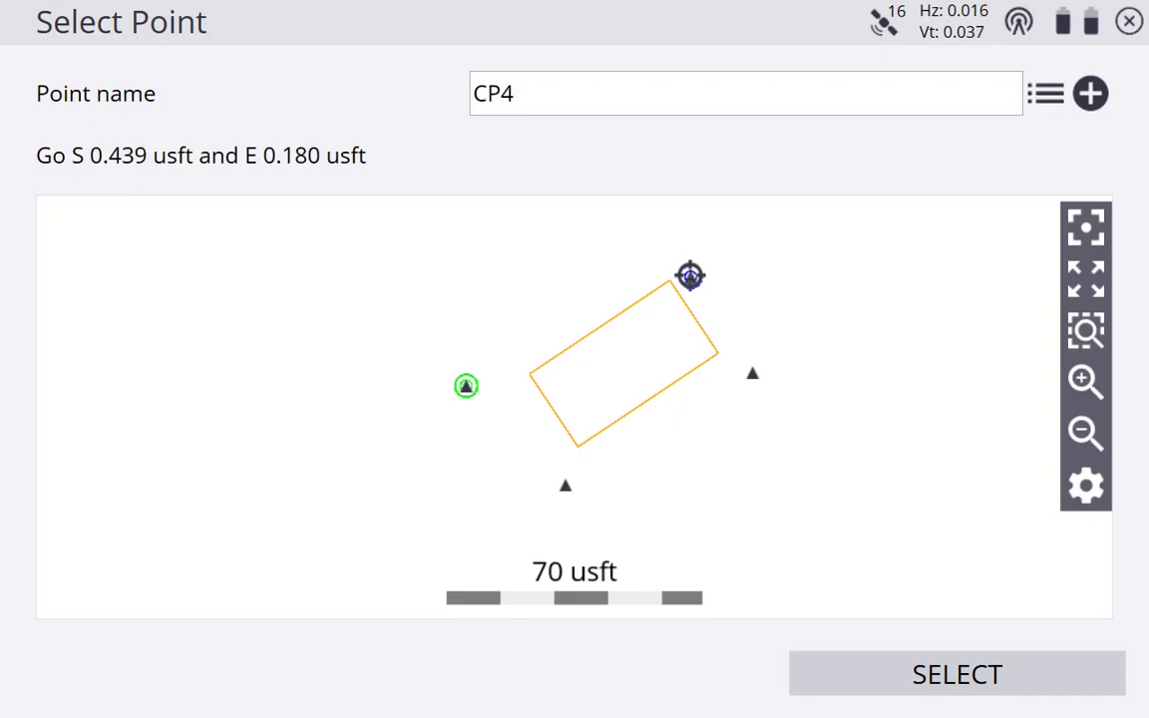
Measure CP4 with a 15-second minimum static occupation and save it despite the tilt warning.
left_click(957, 675)
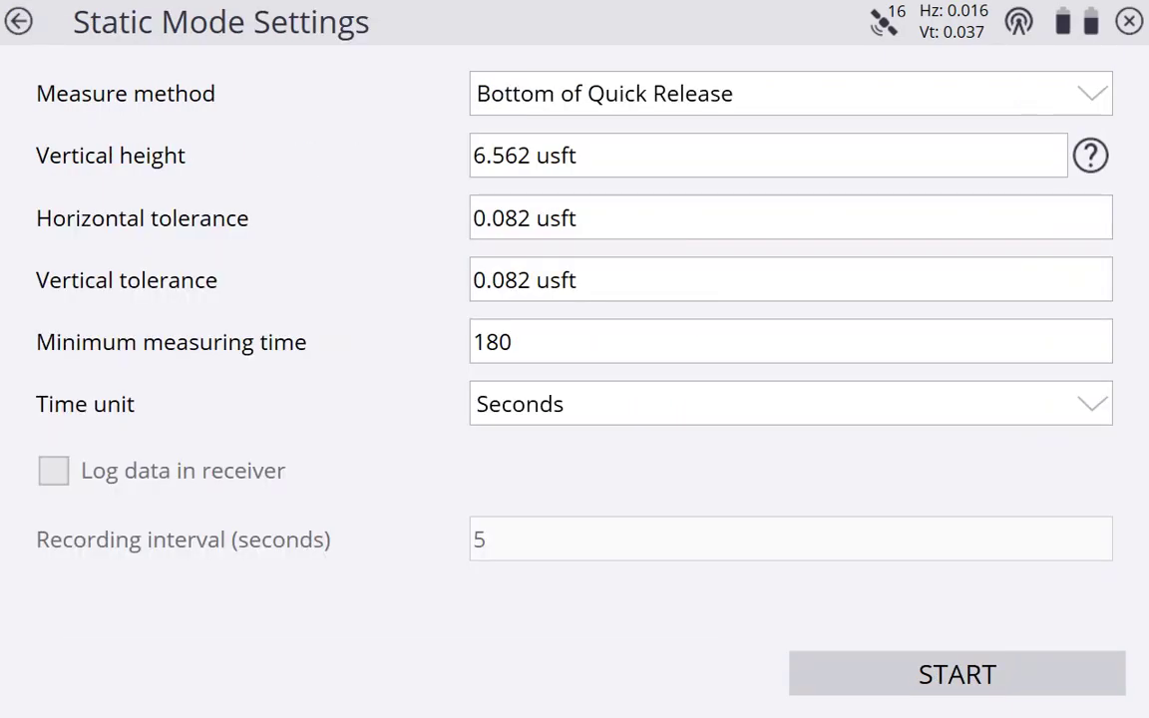
left_click(580, 334)
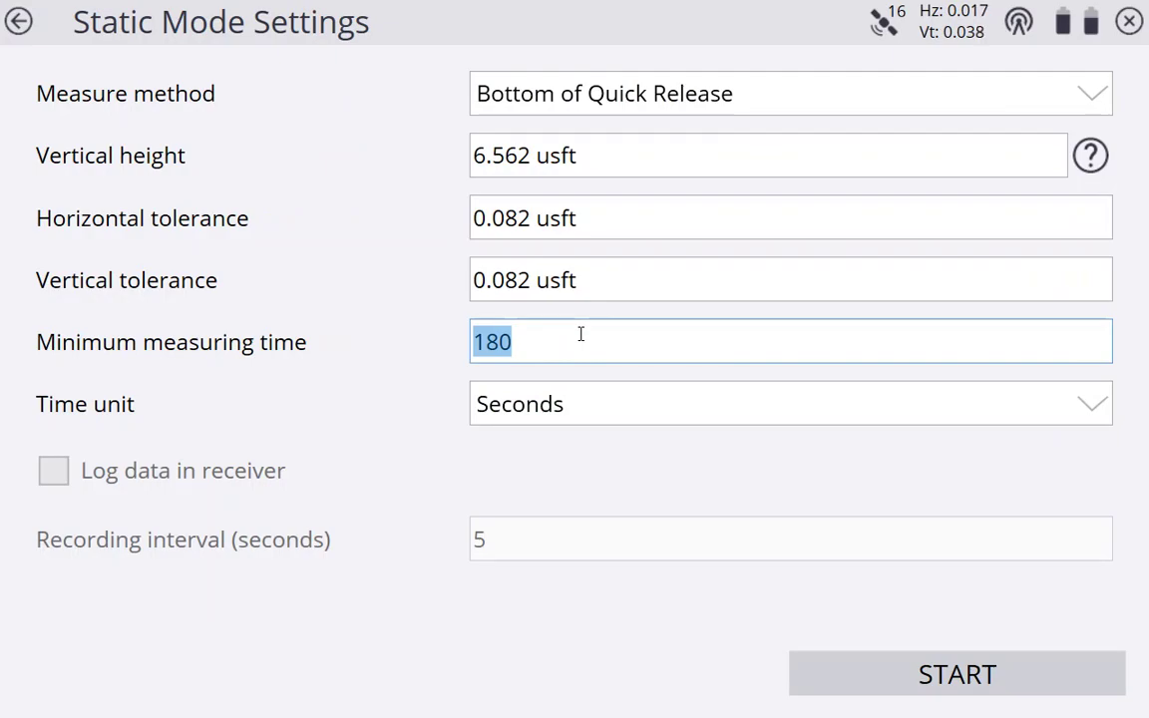
type("15")
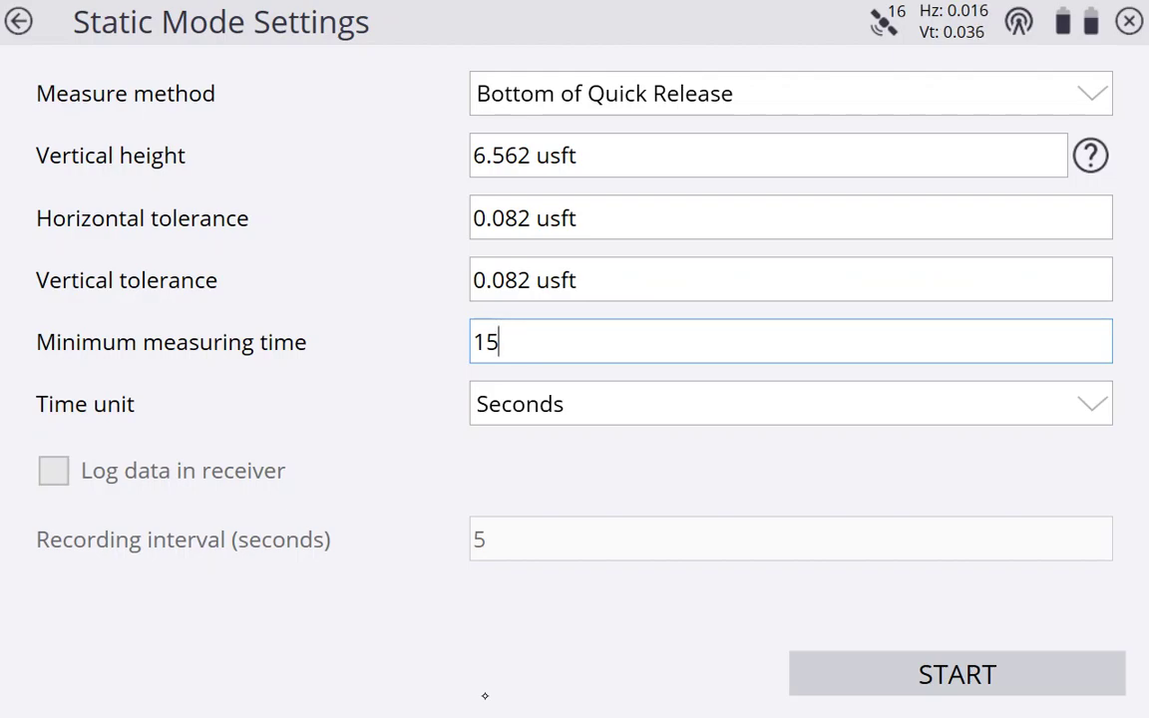
left_click(989, 669)
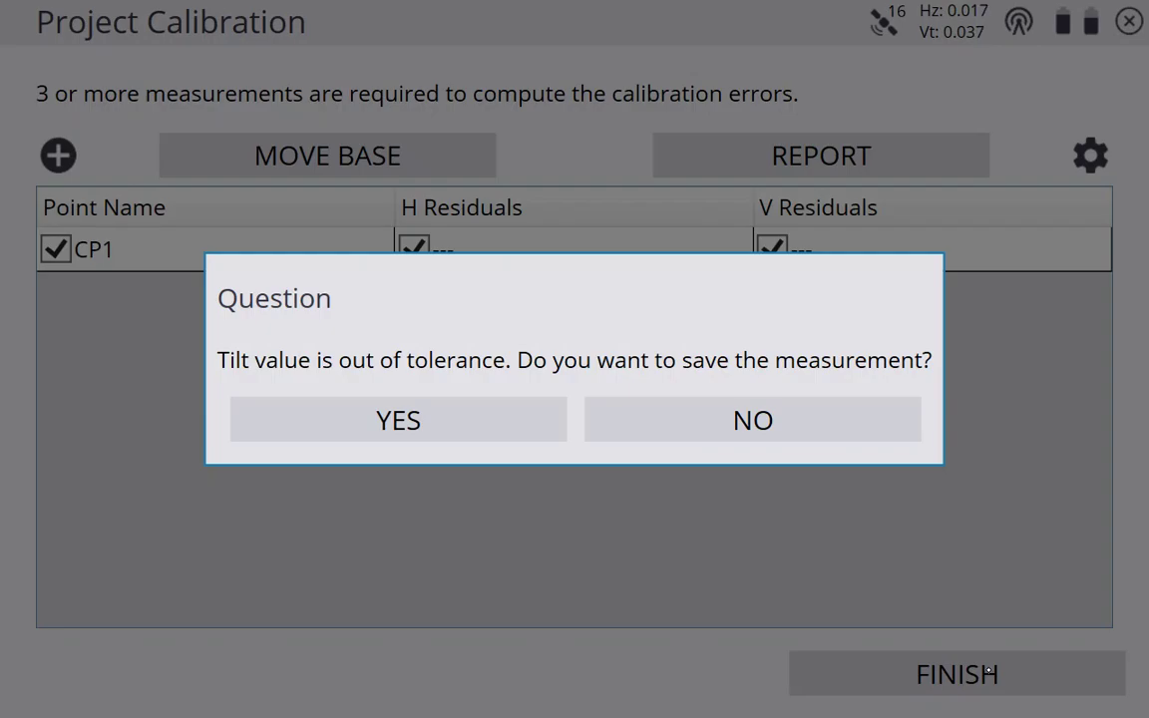
left_click(403, 412)
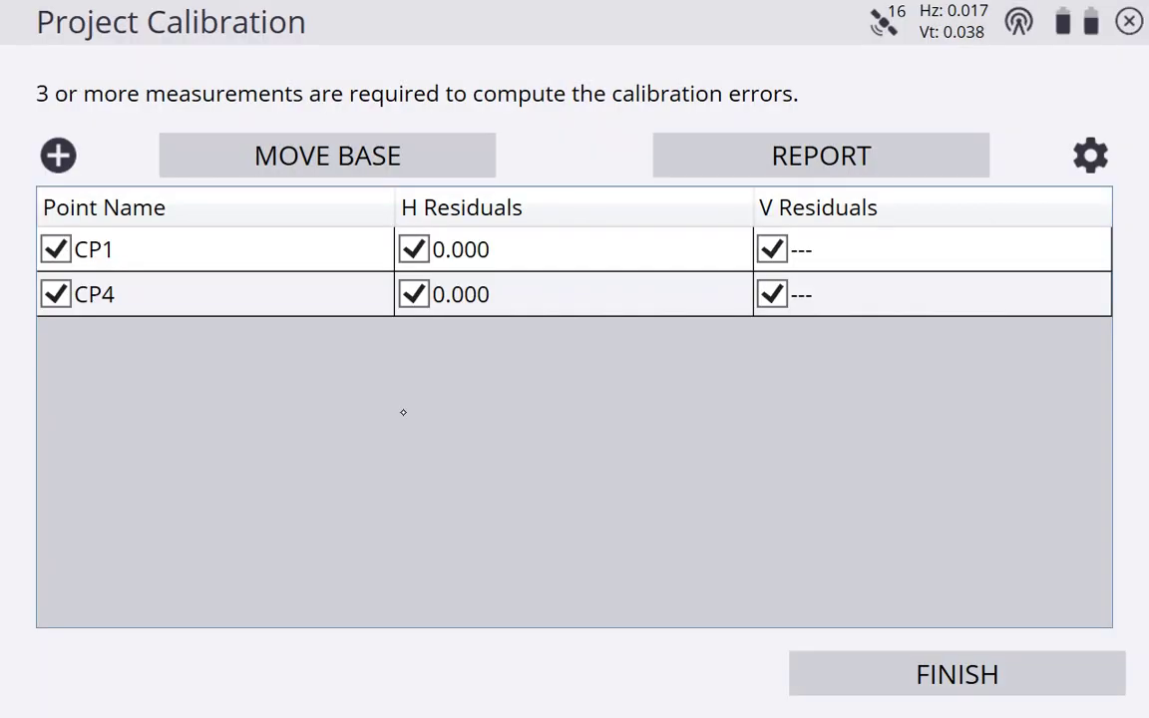
left_click(212, 297)
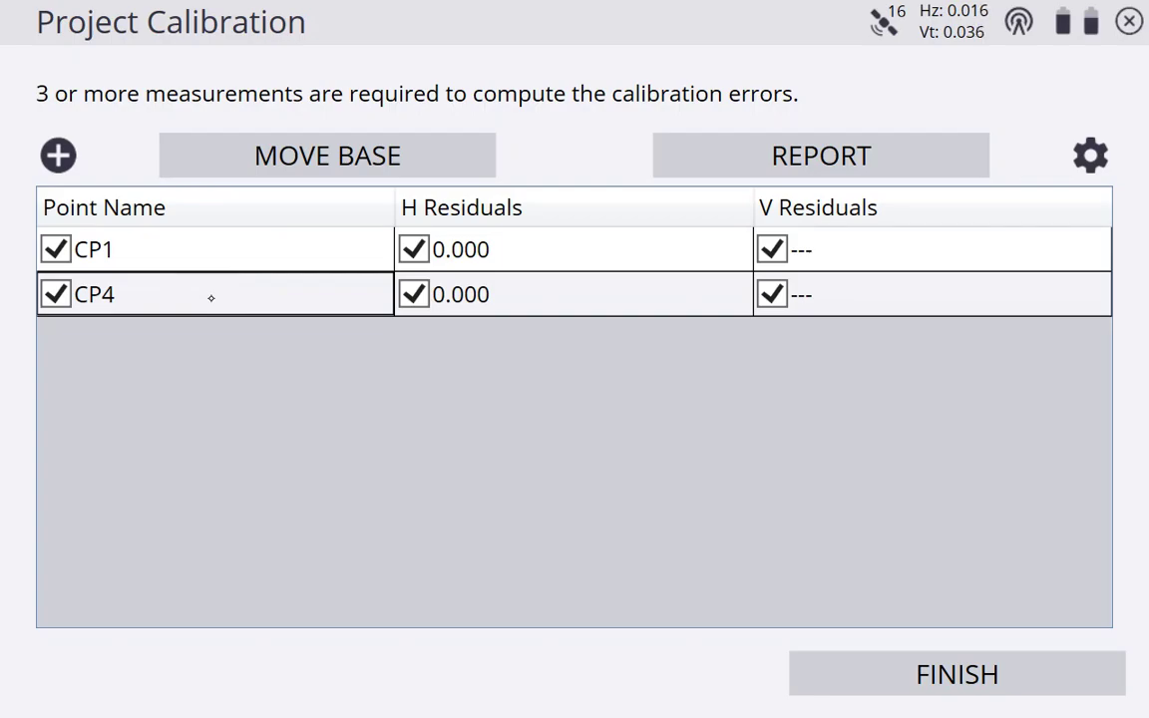
Add a new calibration point and select CP3, the right-hand point on the map.
left_click(60, 154)
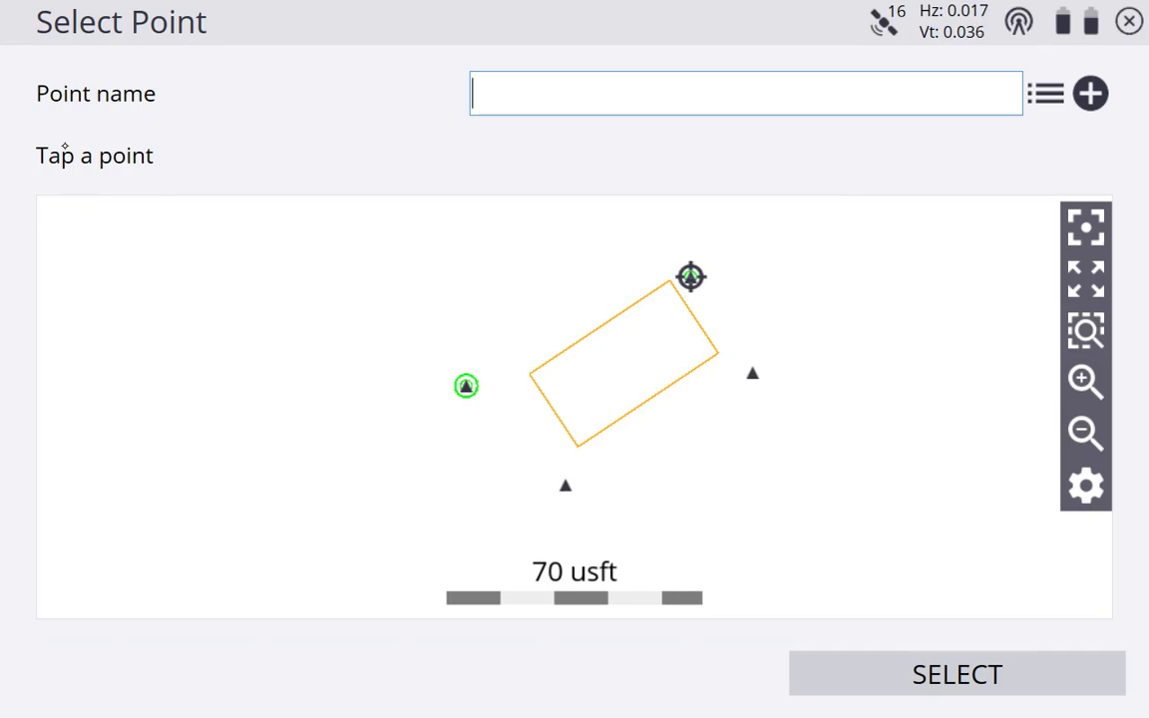
left_click(752, 373)
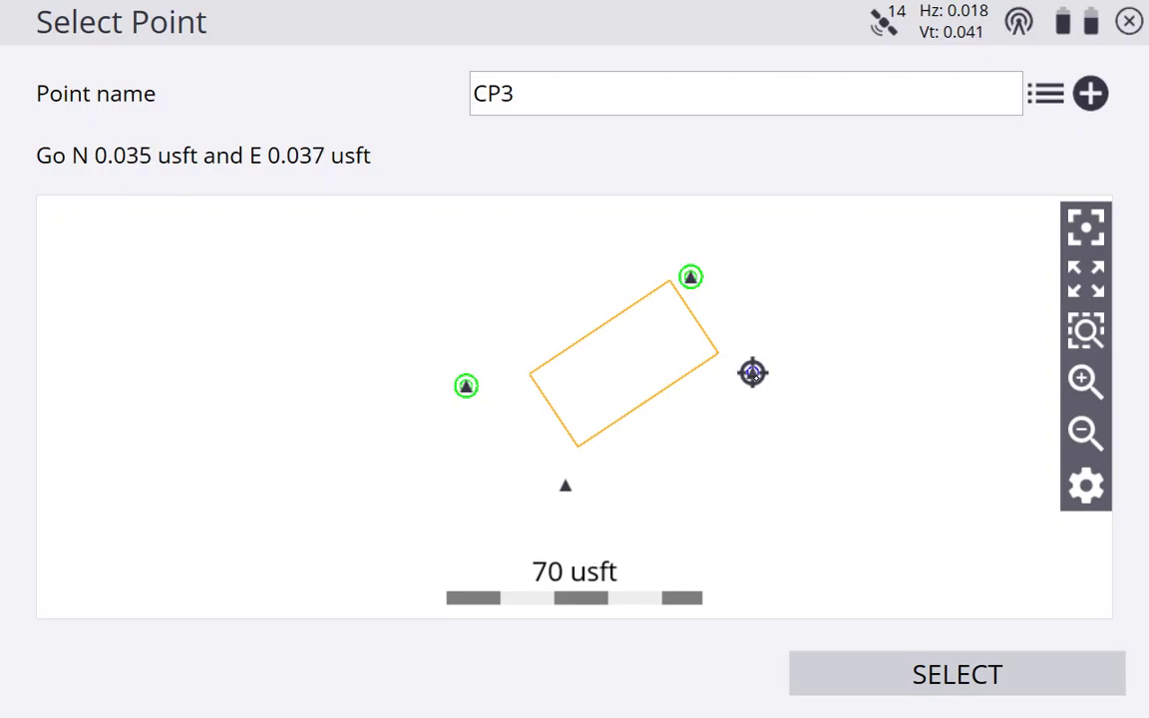
Occupy CP3 with a 15-second minimum static measurement.
left_click(958, 674)
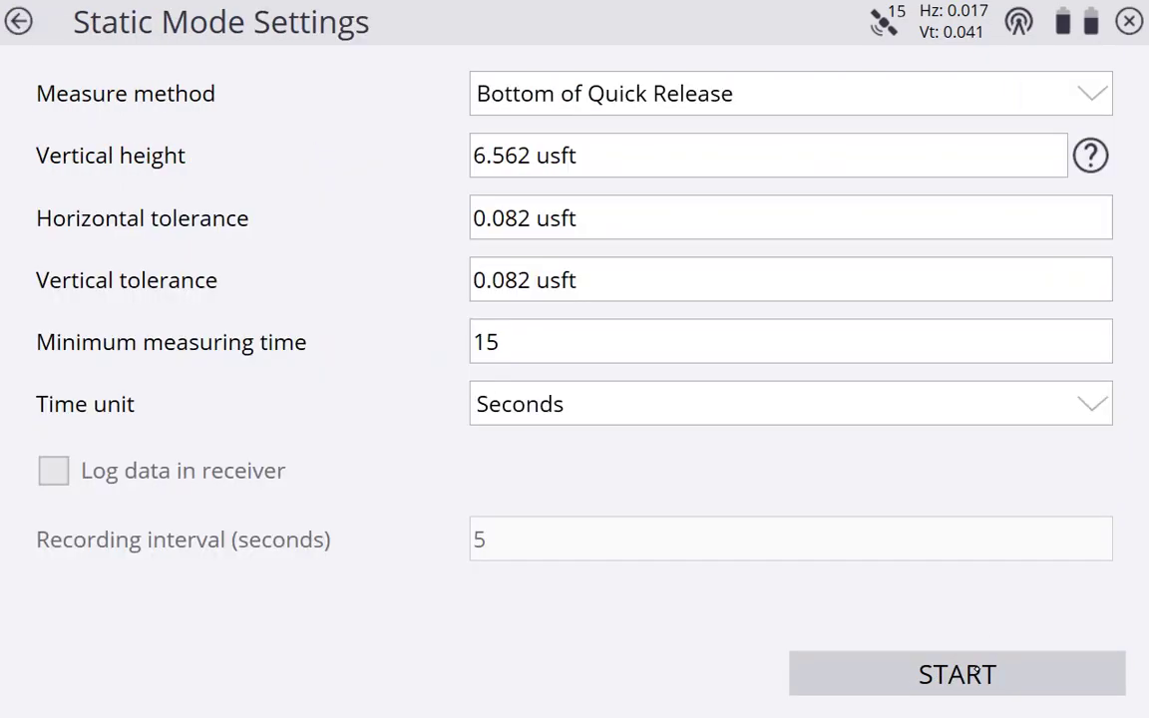
left_click(499, 341)
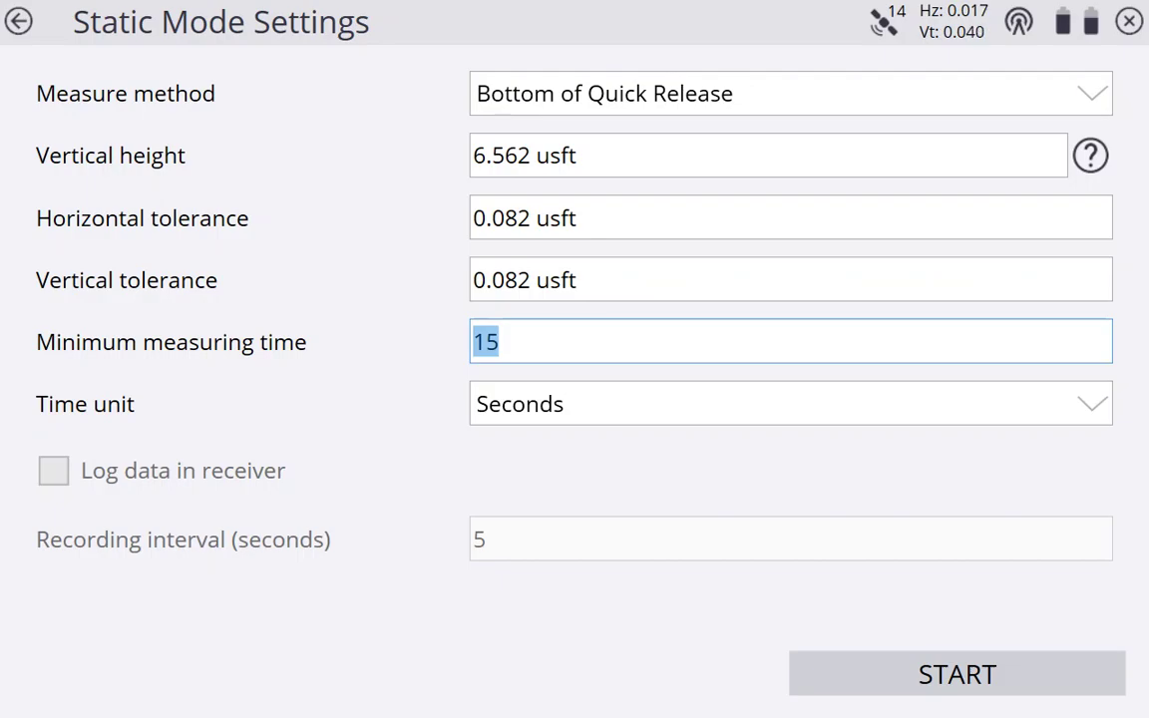
left_click(596, 335)
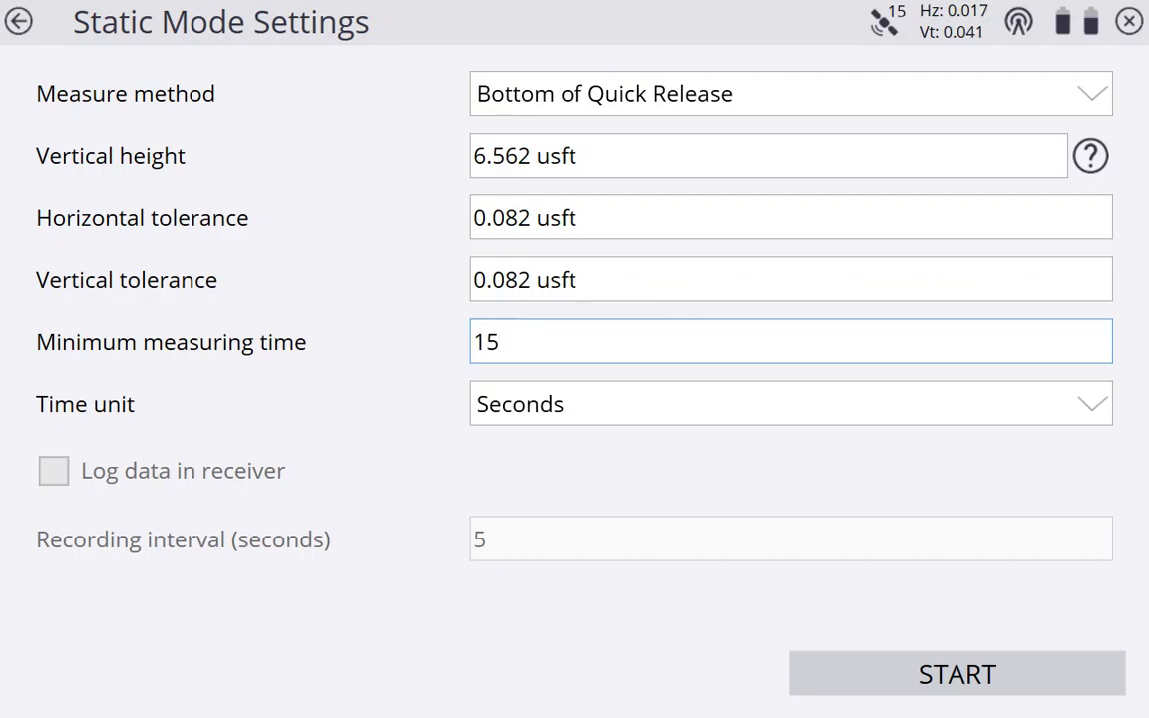
left_click(957, 675)
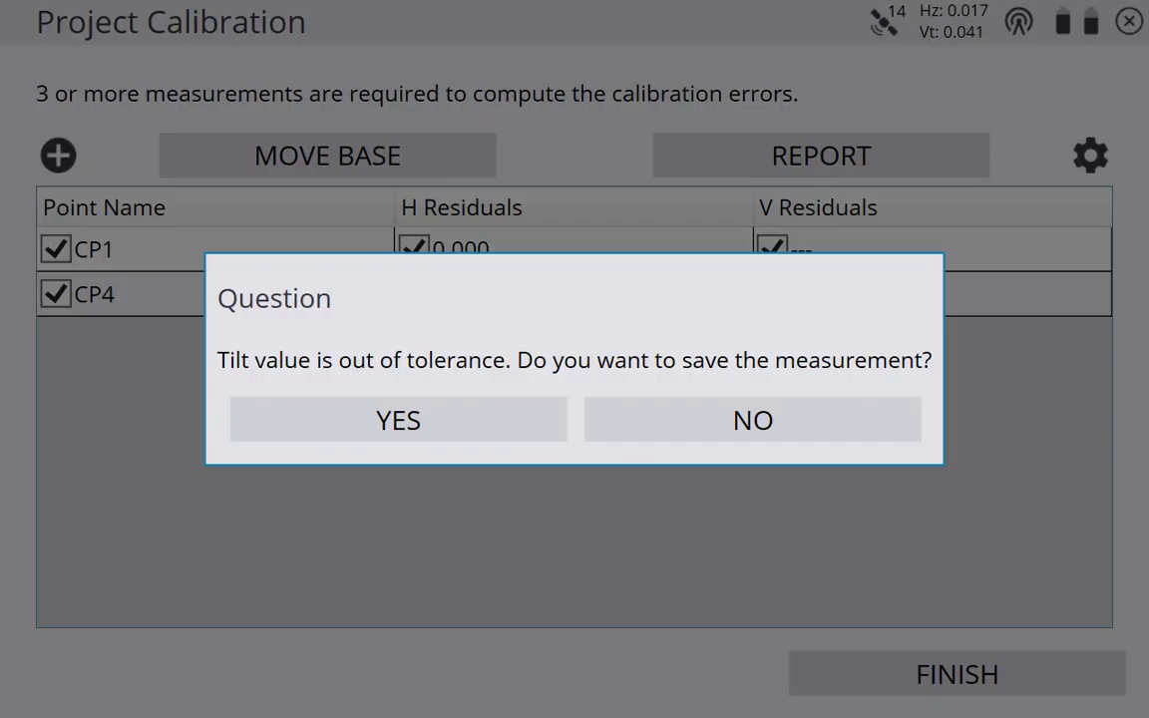
Save CP3, check the points' vertical residuals, and select CP2 at the bottom of the map.
left_click(398, 420)
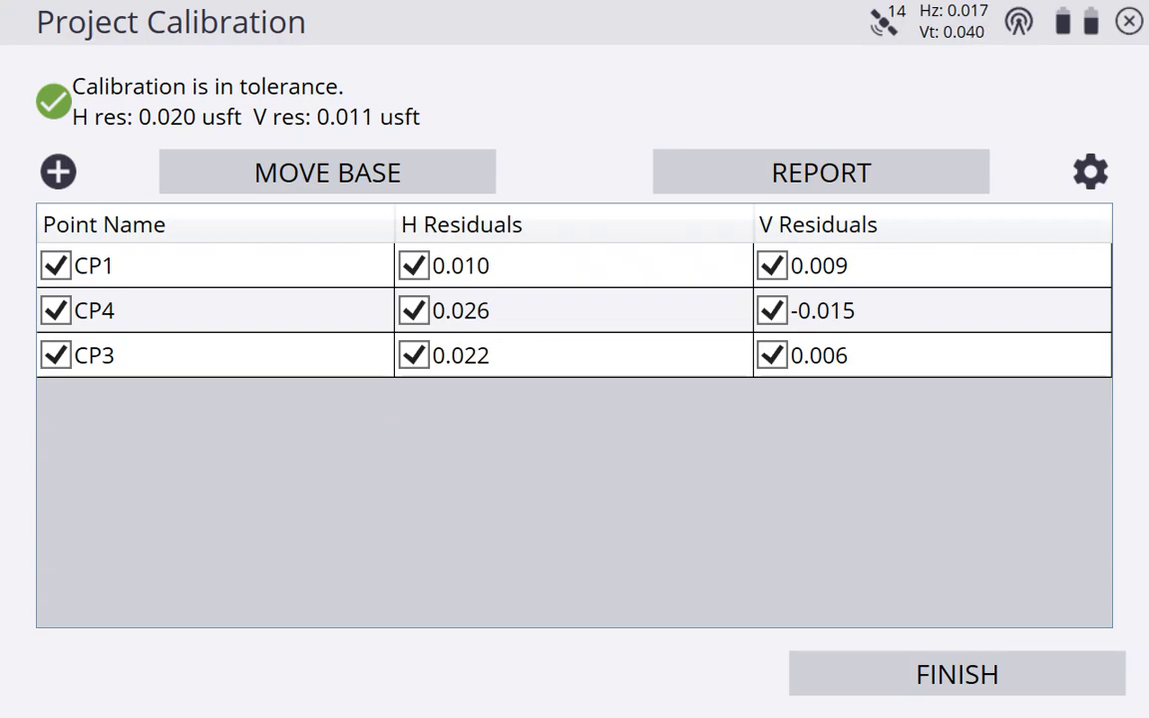
left_click(933, 355)
left_click(932, 310)
left_click(933, 265)
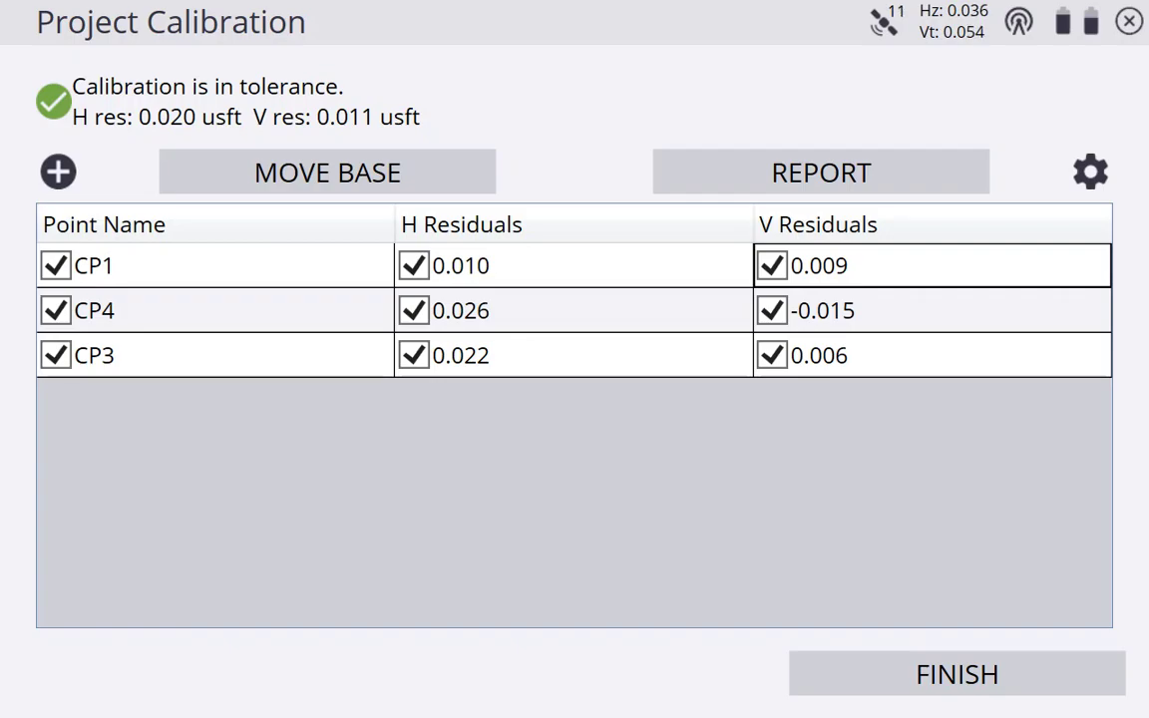
left_click(58, 171)
left_click(564, 486)
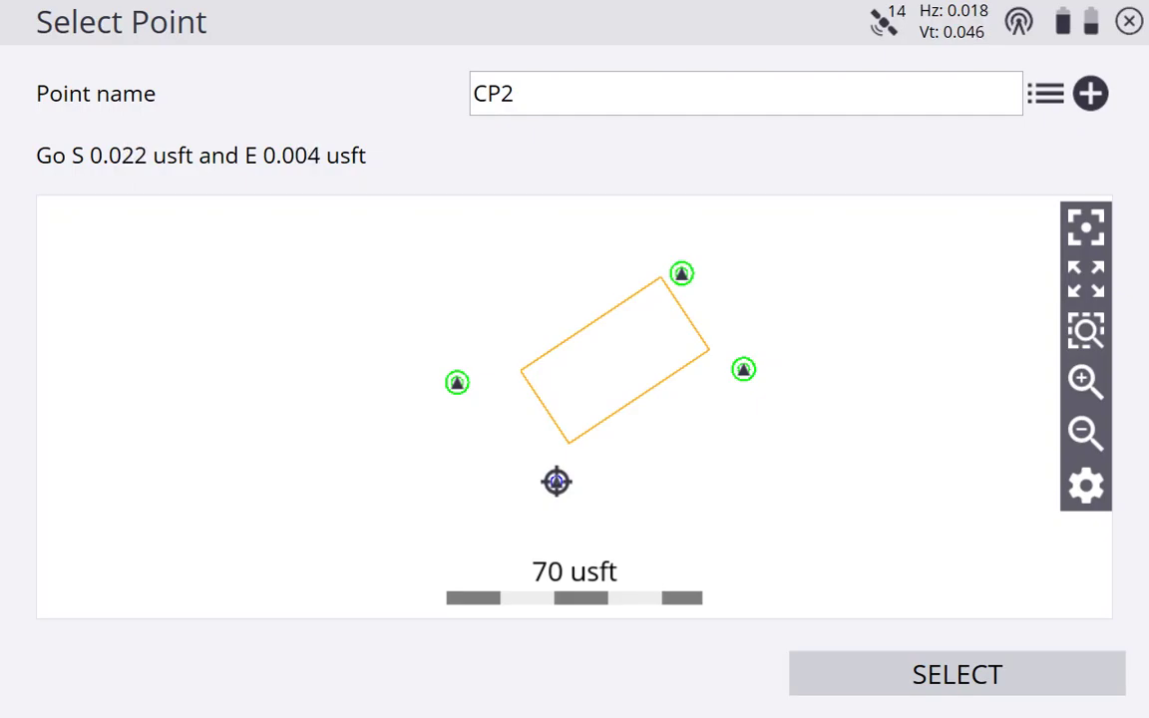
Accept CP2 and run a 60-second minimum static occupation on it.
key("Return")
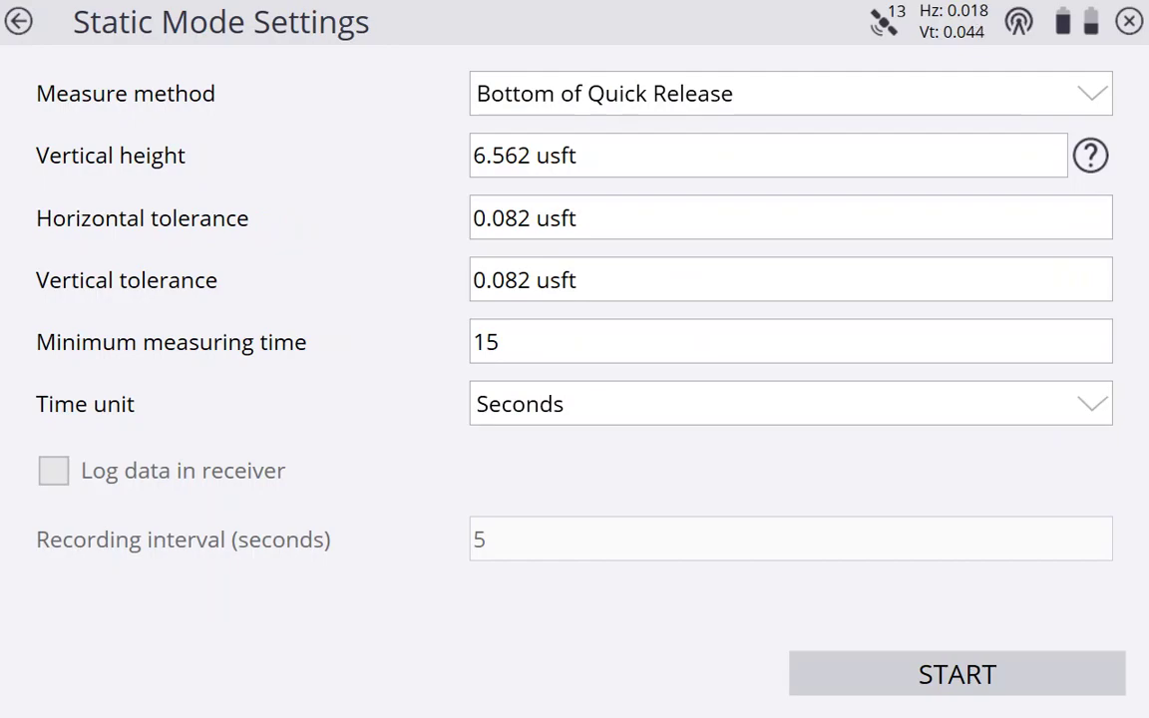
left_click(569, 345)
type("60")
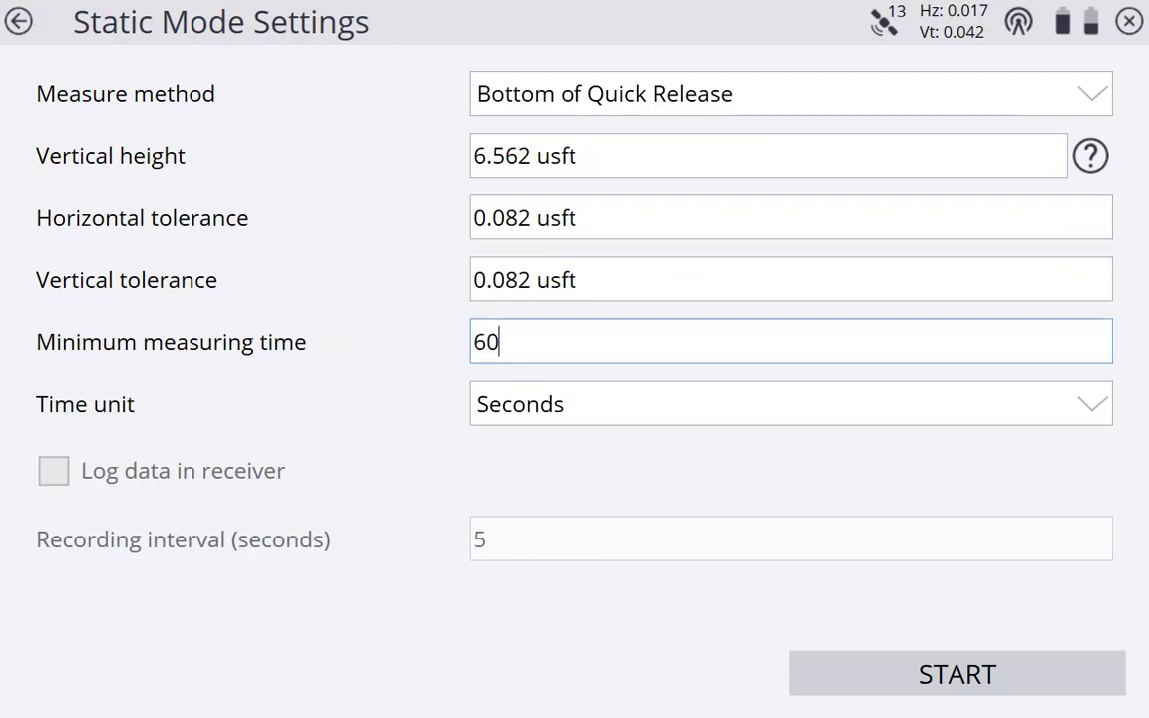
left_click(1002, 658)
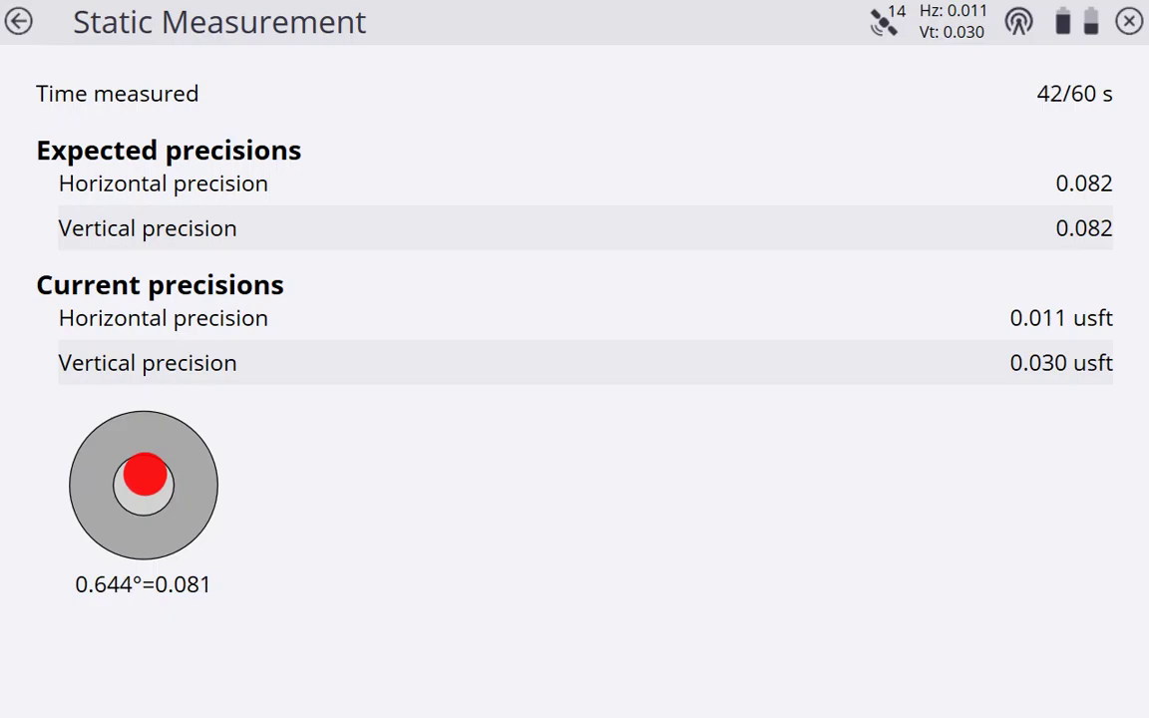
left_click(449, 552)
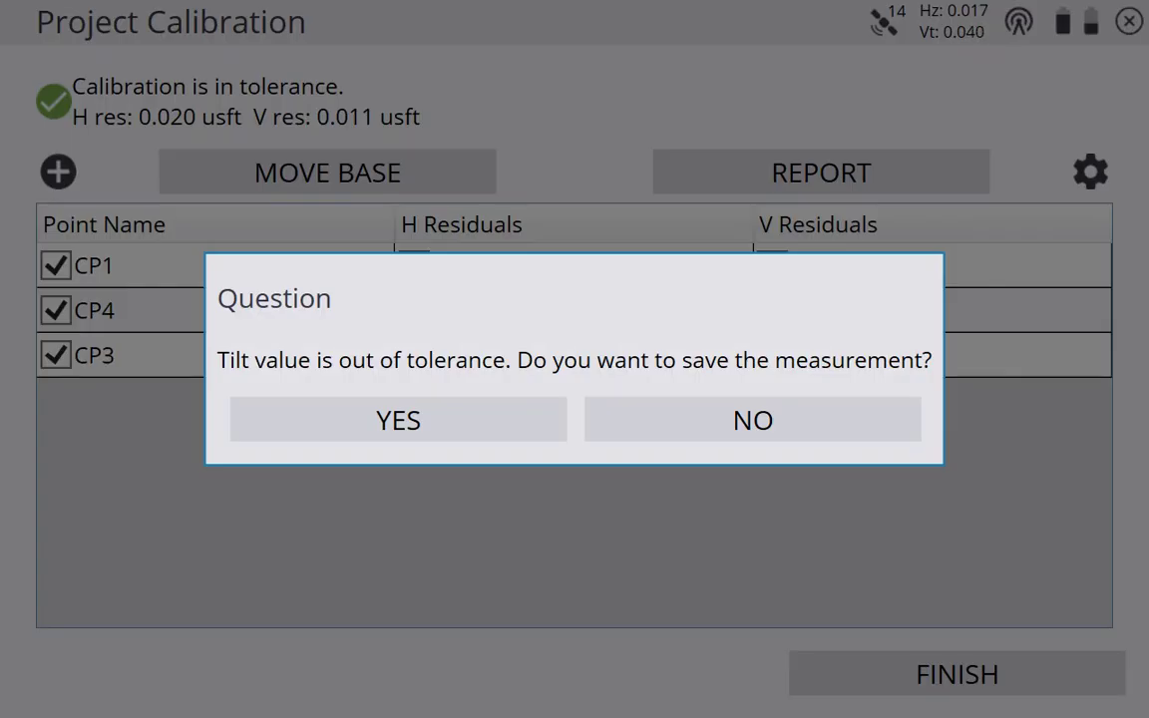
Save the tilted CP2 measurement and review each calibration point's entry.
key("Return")
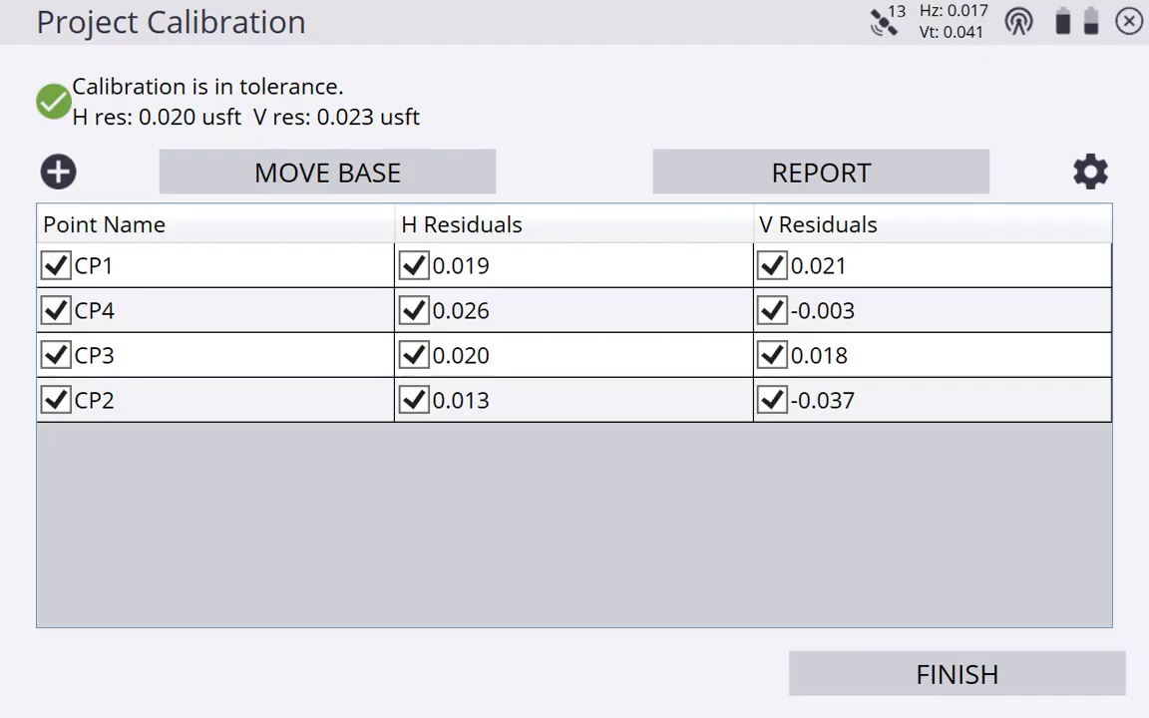
left_click(184, 399)
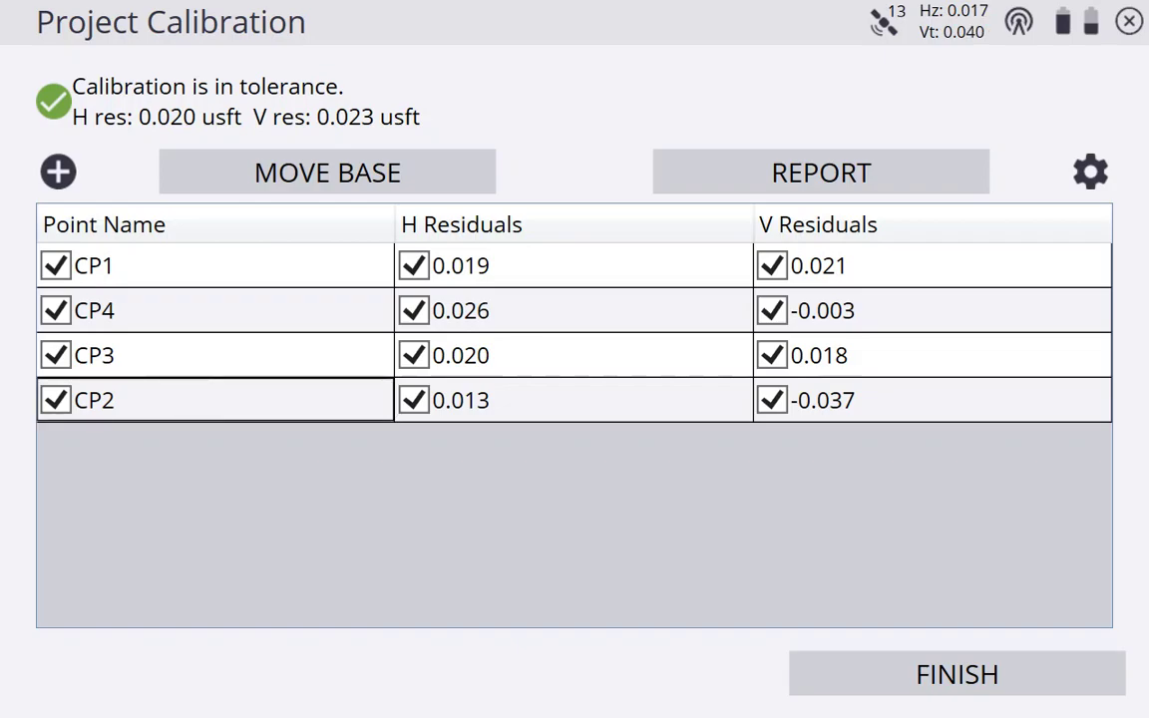
left_click(200, 265)
left_click(199, 310)
left_click(200, 355)
left_click(200, 400)
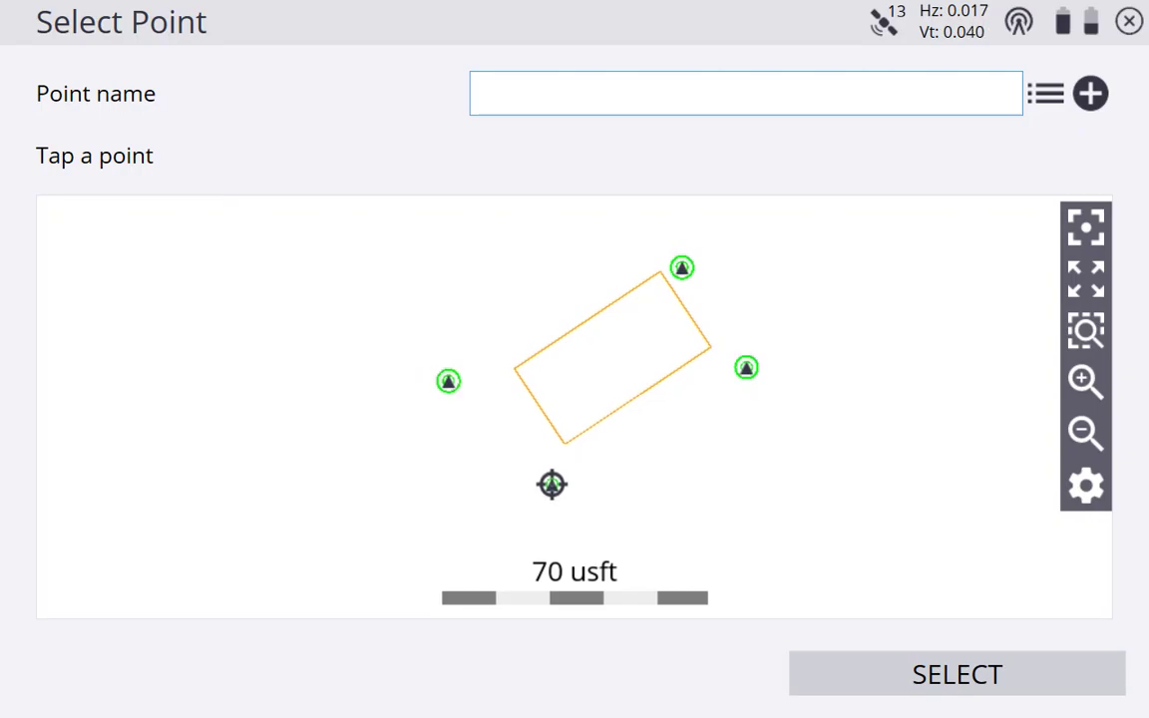
Re-select CP2 on the map, check the CP1 and CP4 entries, and finish the calibration.
left_click(551, 484)
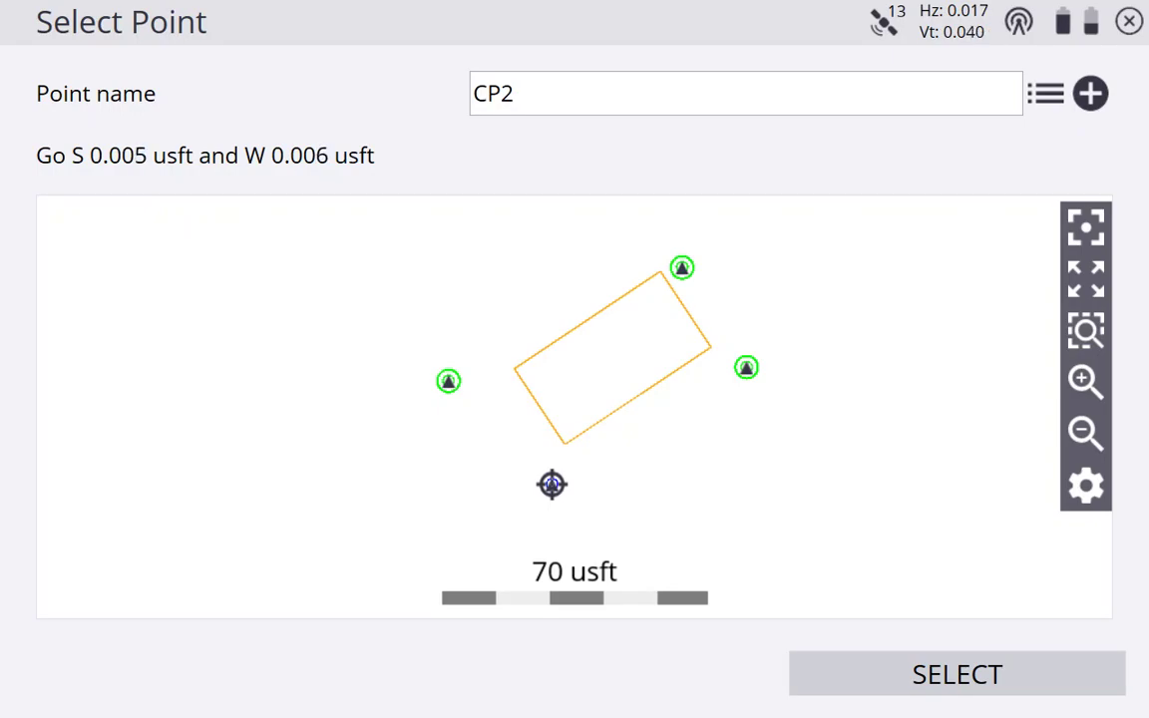
key("Return")
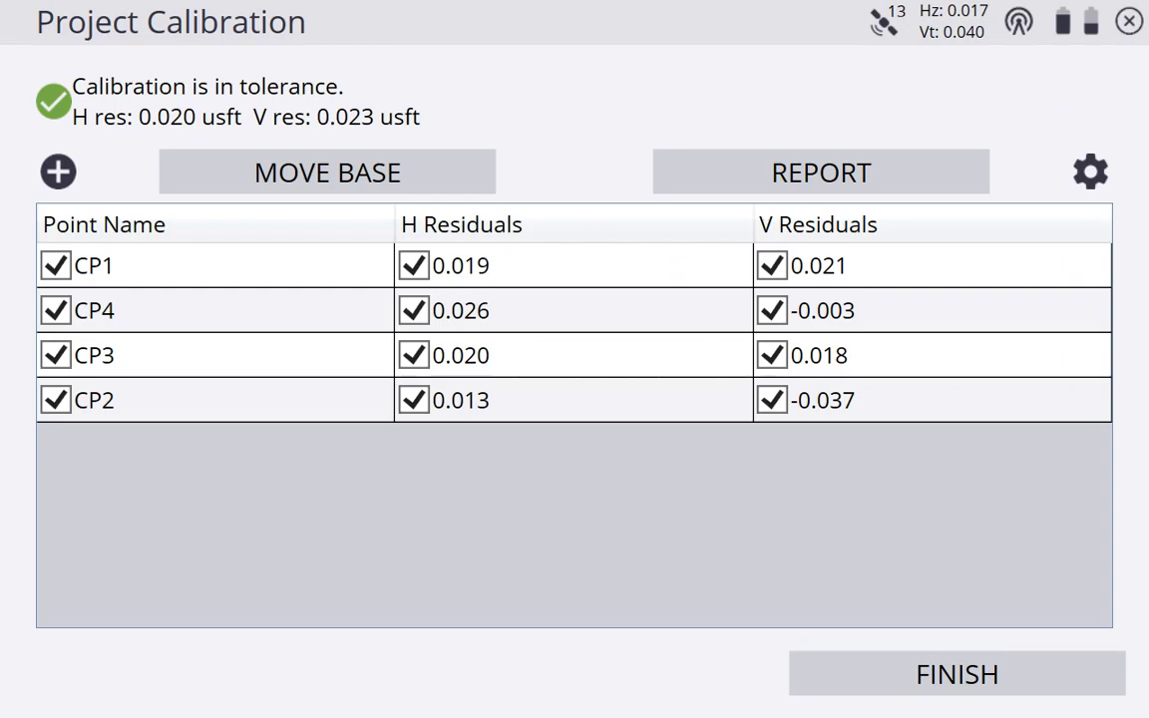
left_click(214, 310)
left_click(214, 265)
left_click(257, 311)
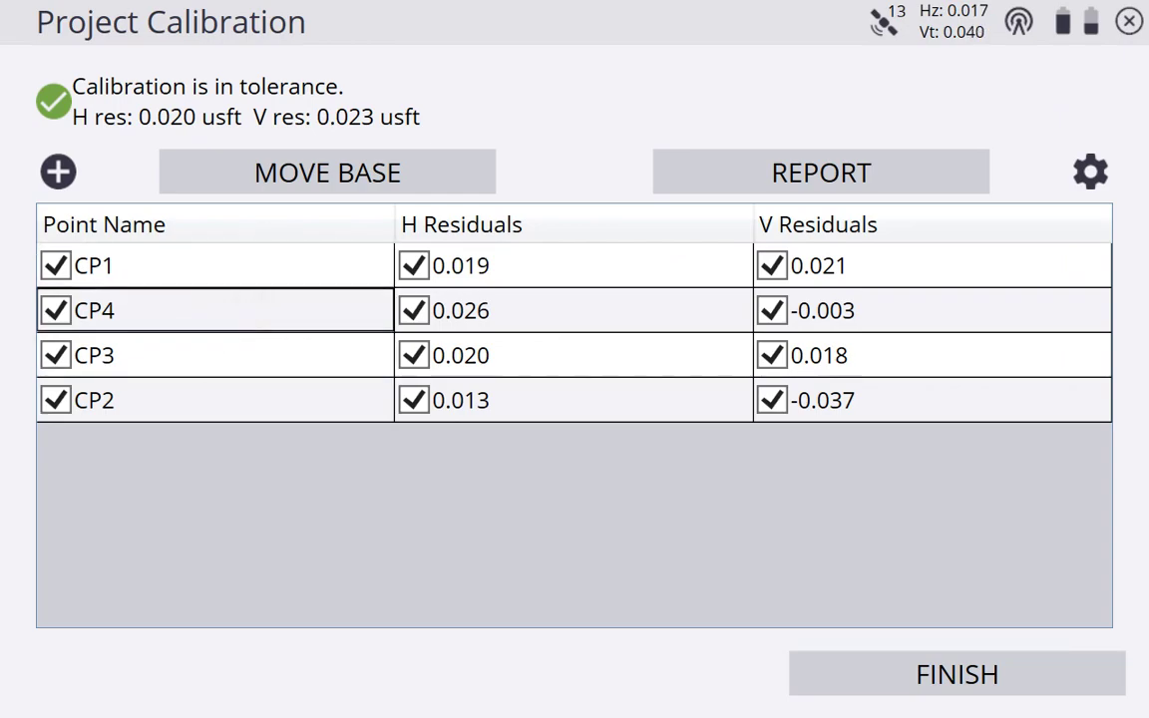
left_click(958, 674)
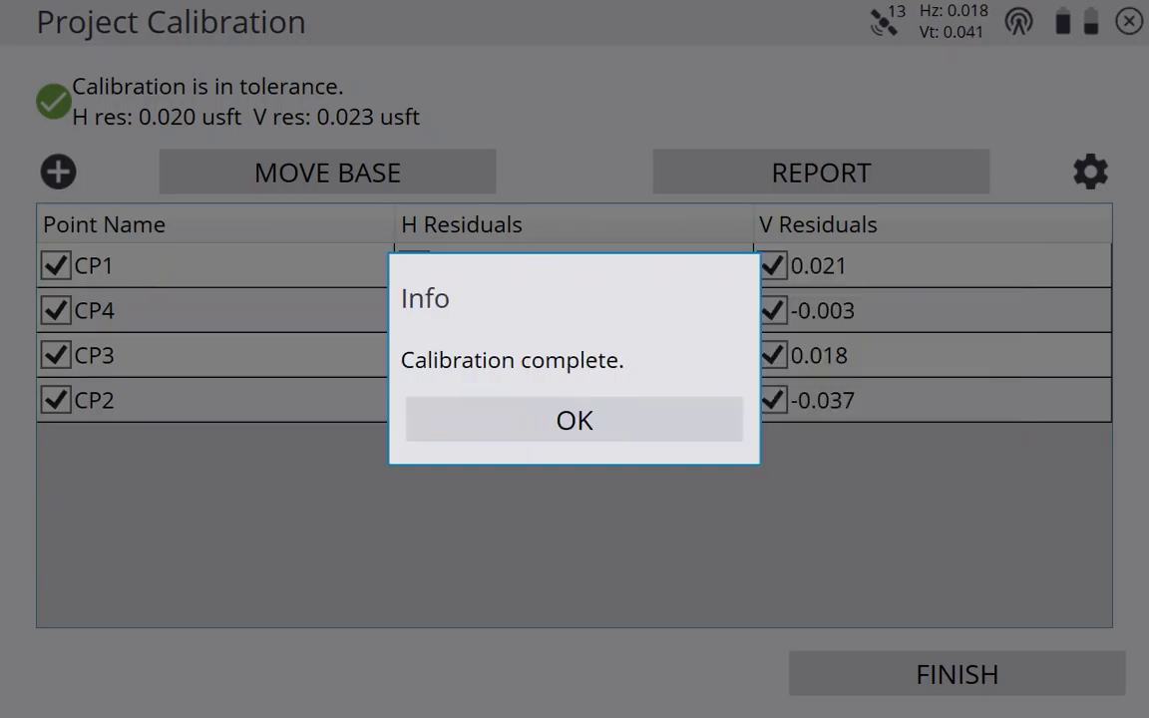
Acknowledge the completed calibration, answer the base-station prompt, and check the HOUSE_- point options.
left_click(574, 420)
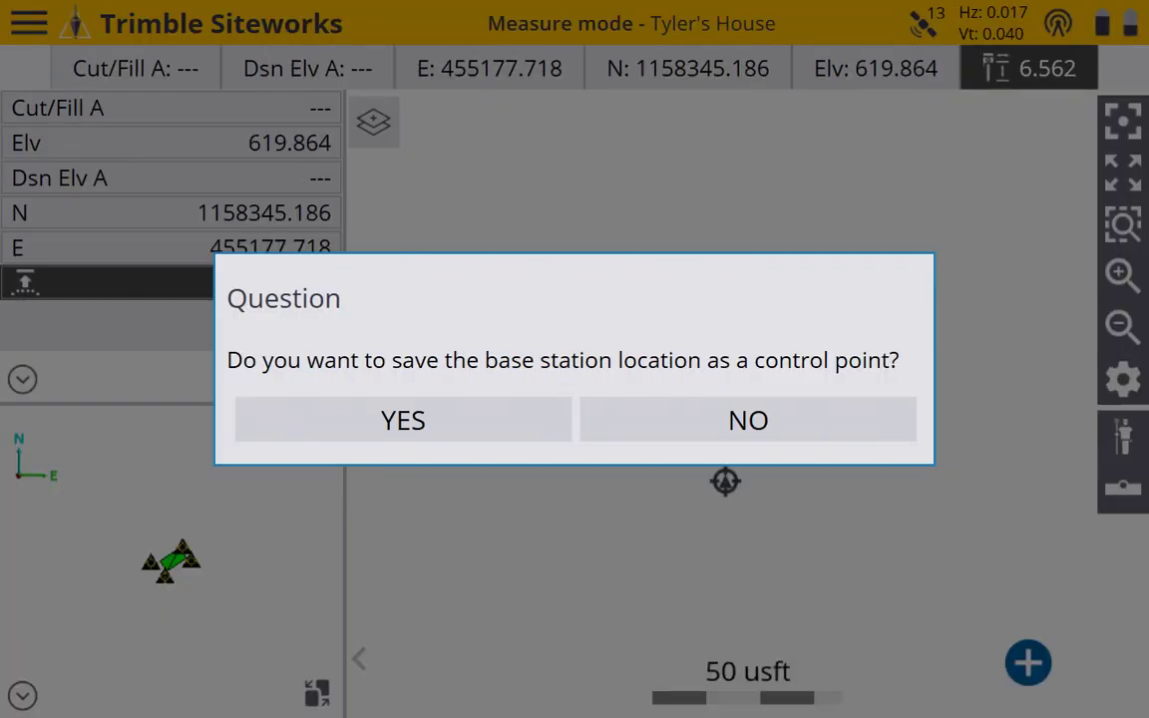
left_click(403, 420)
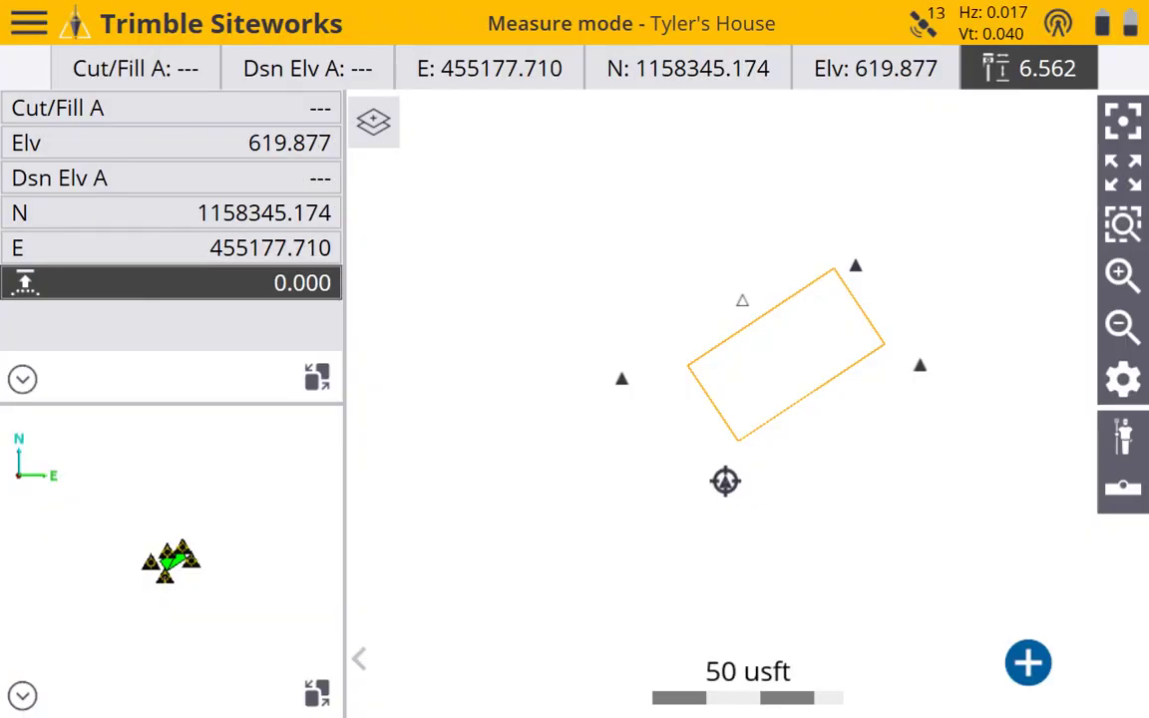
scroll(775, 308, "up", 5)
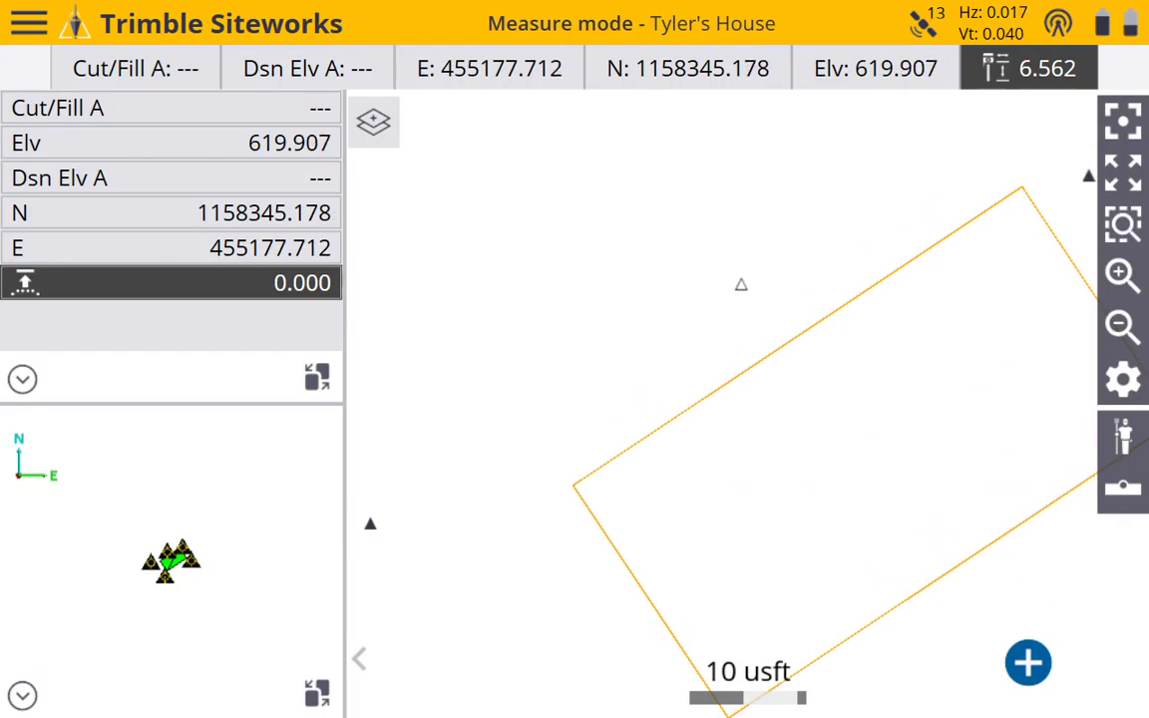
left_click(688, 219)
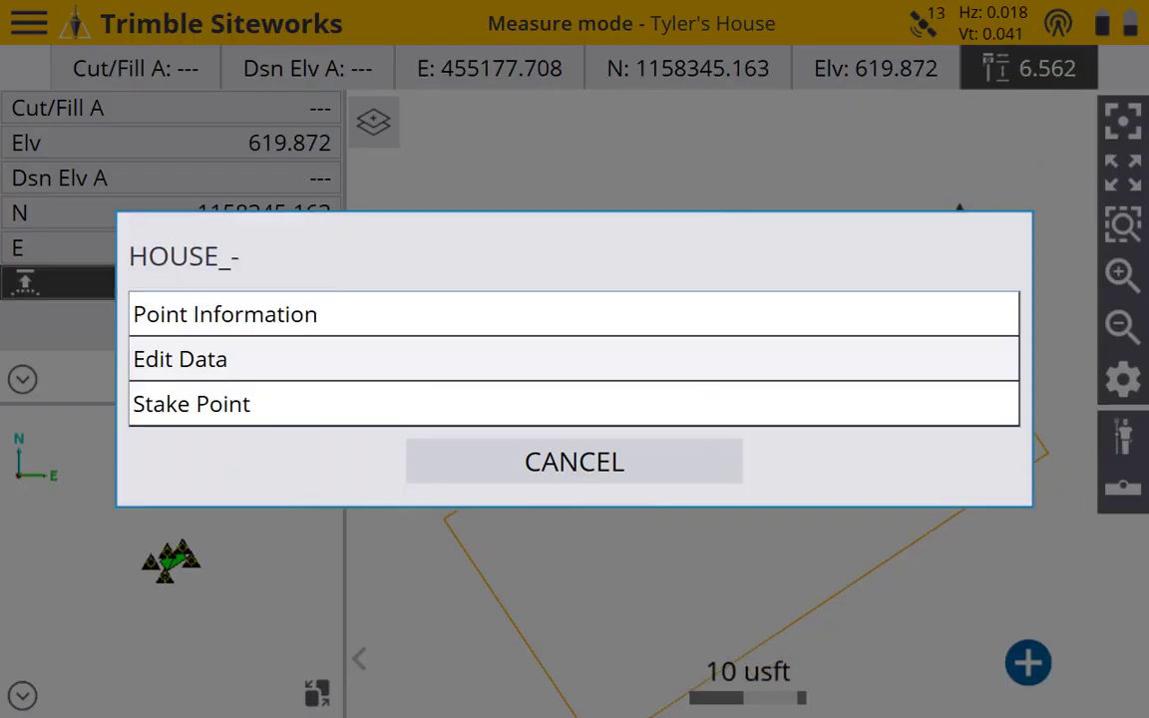
left_click(516, 404)
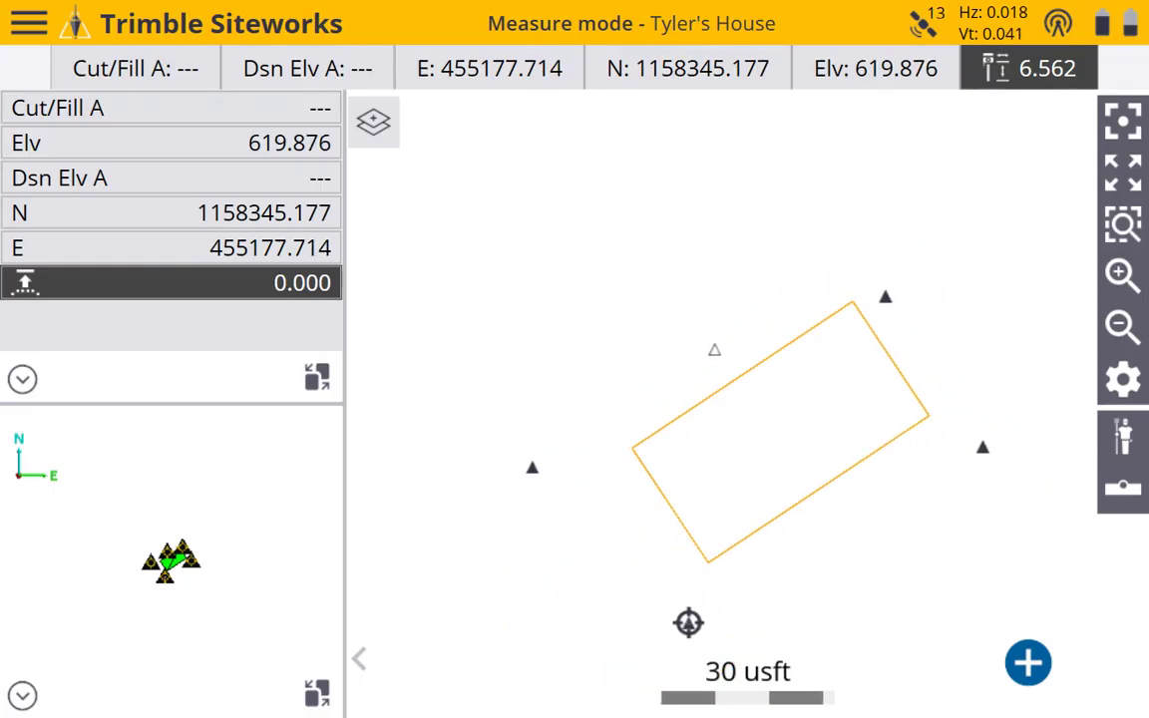
Review the HOUSE_- and CP4 entries in Point Manager, then return to the map.
left_click(28, 23)
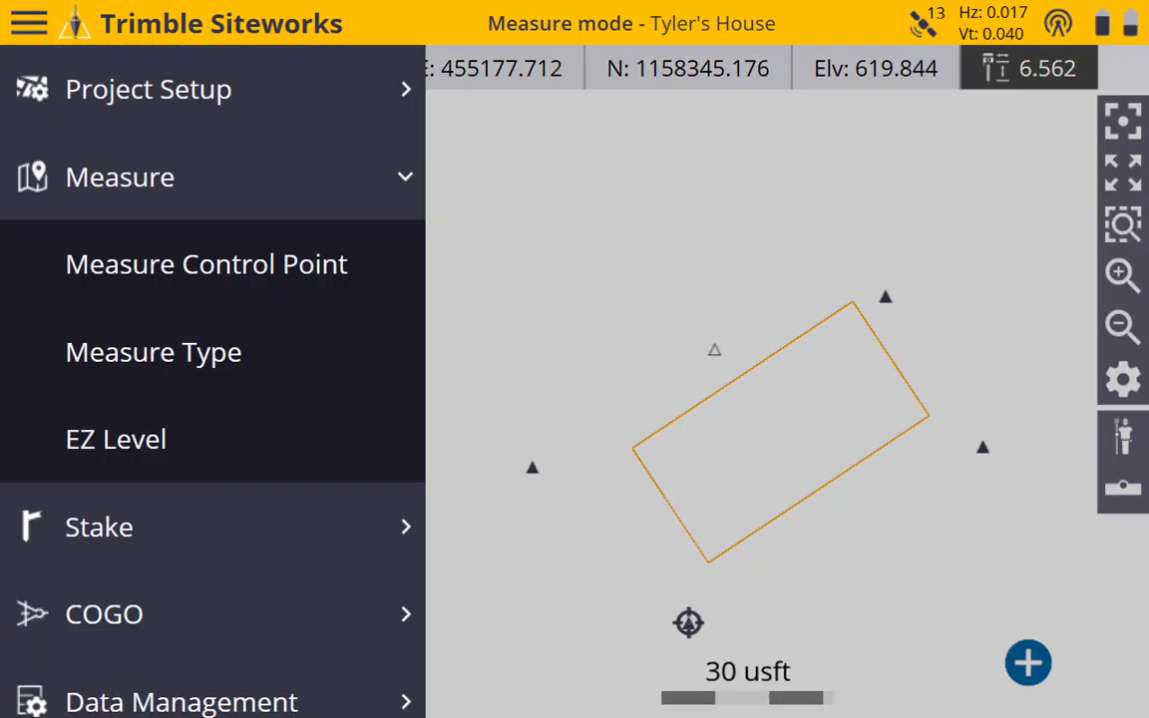
scroll(212, 399, "down", 3)
left_click(182, 500)
left_click(170, 174)
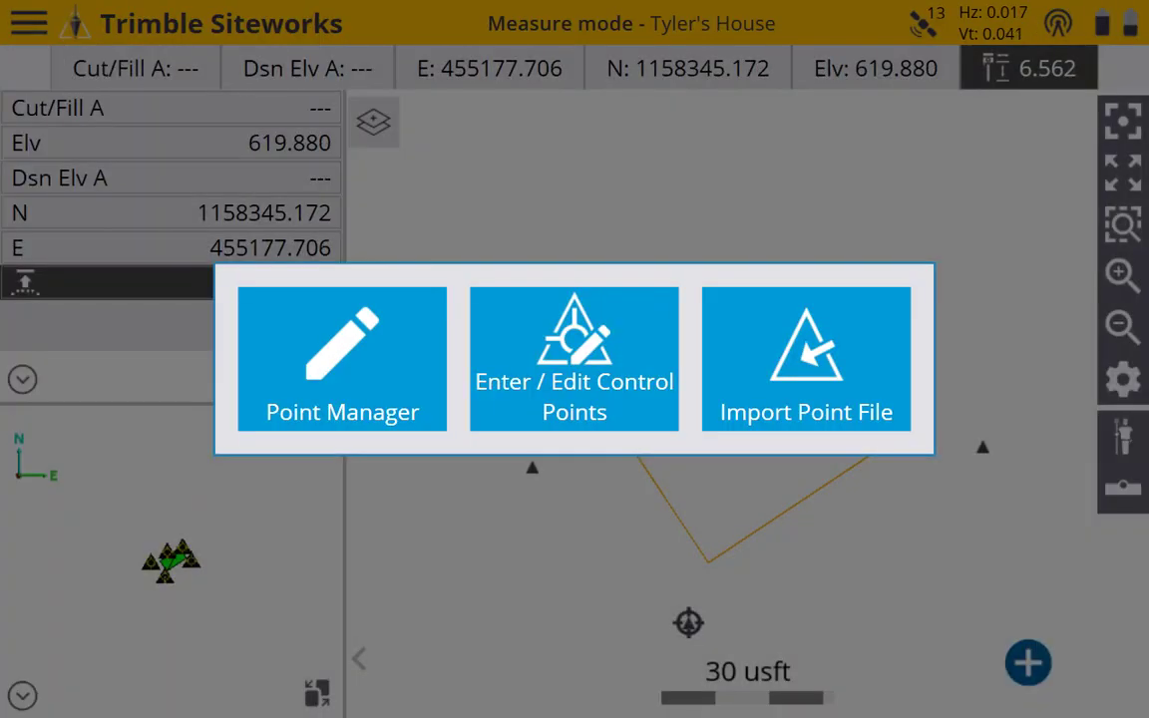
left_click(586, 364)
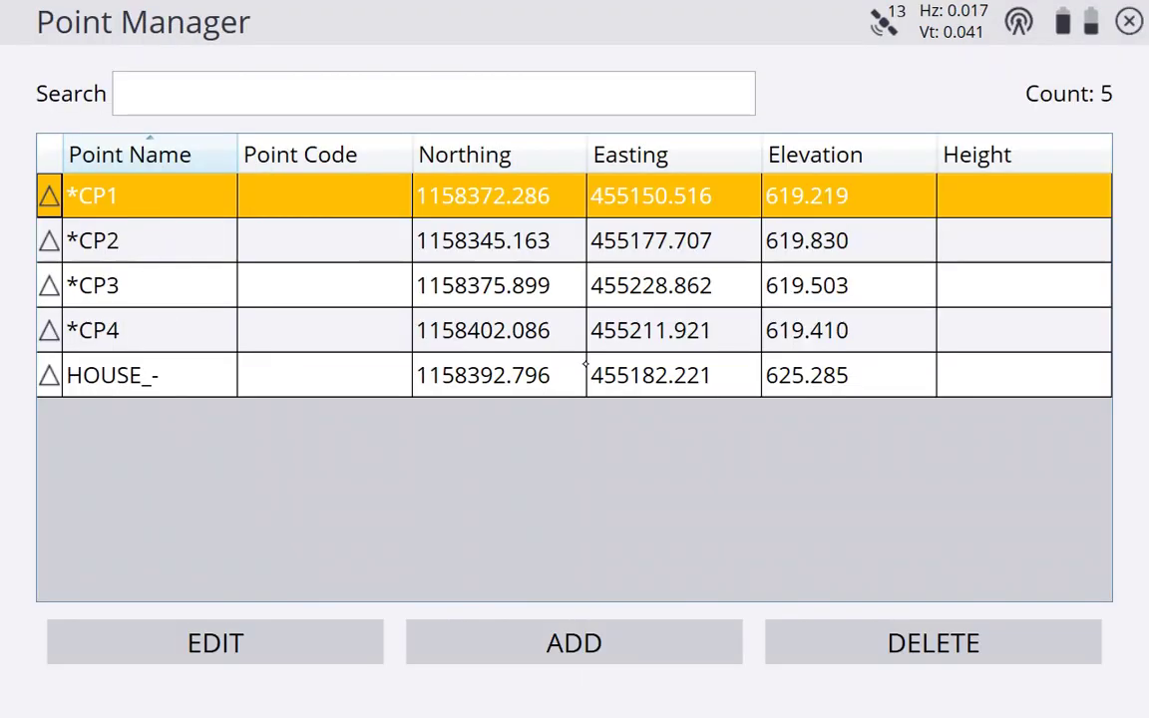
left_click(211, 377)
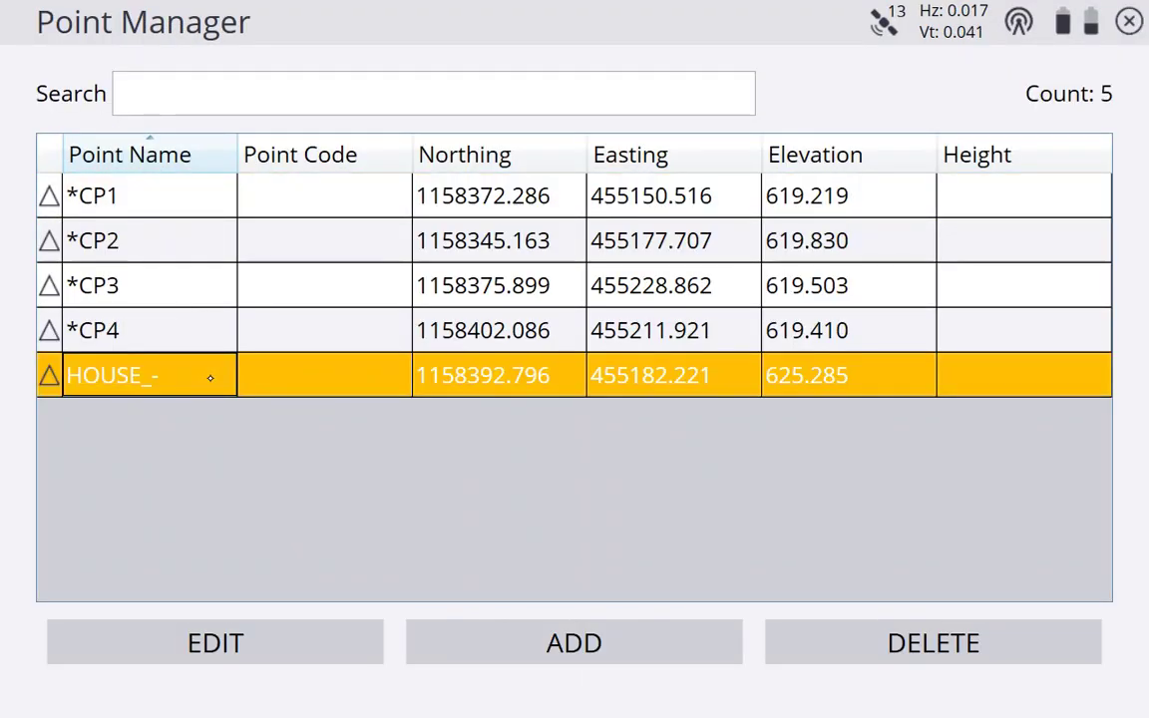
left_click(193, 321)
left_click(198, 377)
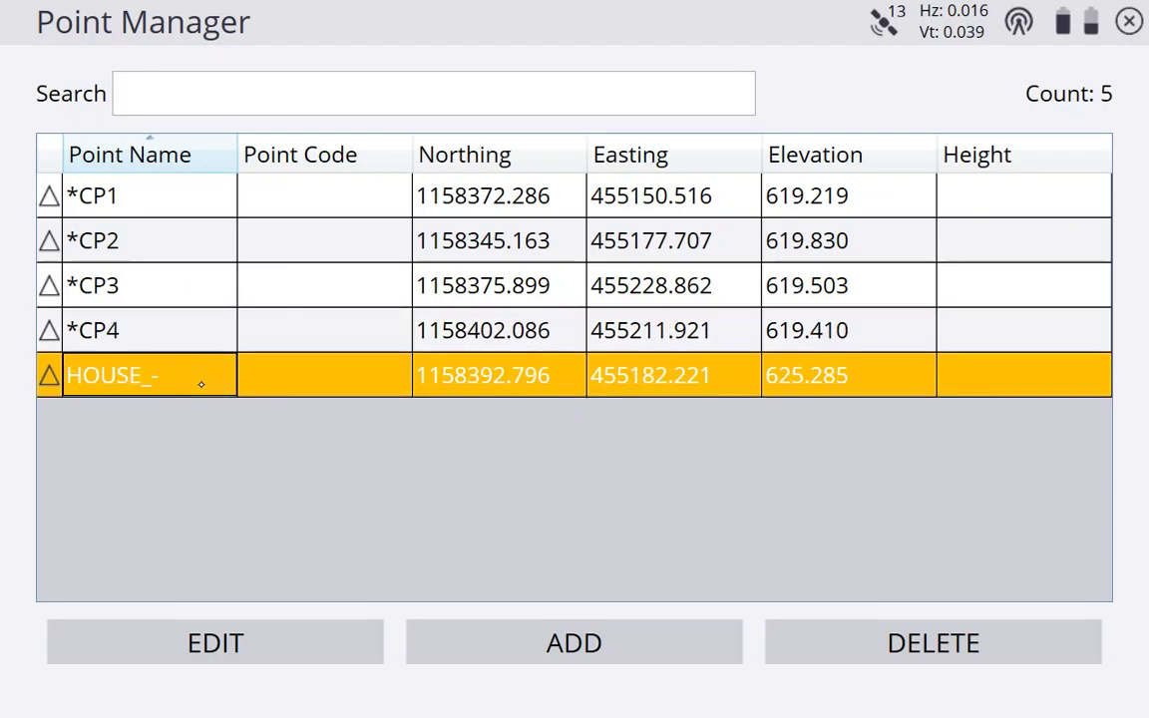
left_click(1129, 20)
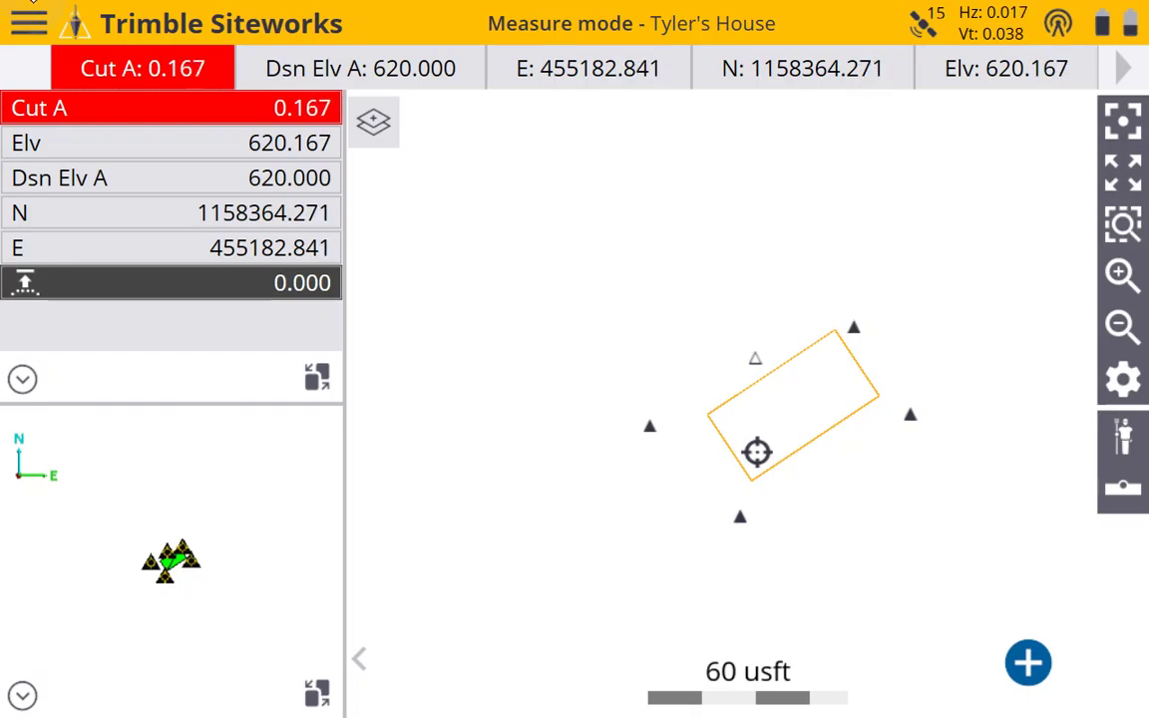
Read the 0.170 cut against the 620.000 design elevation on the building pad.
left_click(31, 12)
scroll(199, 349, "up", 1)
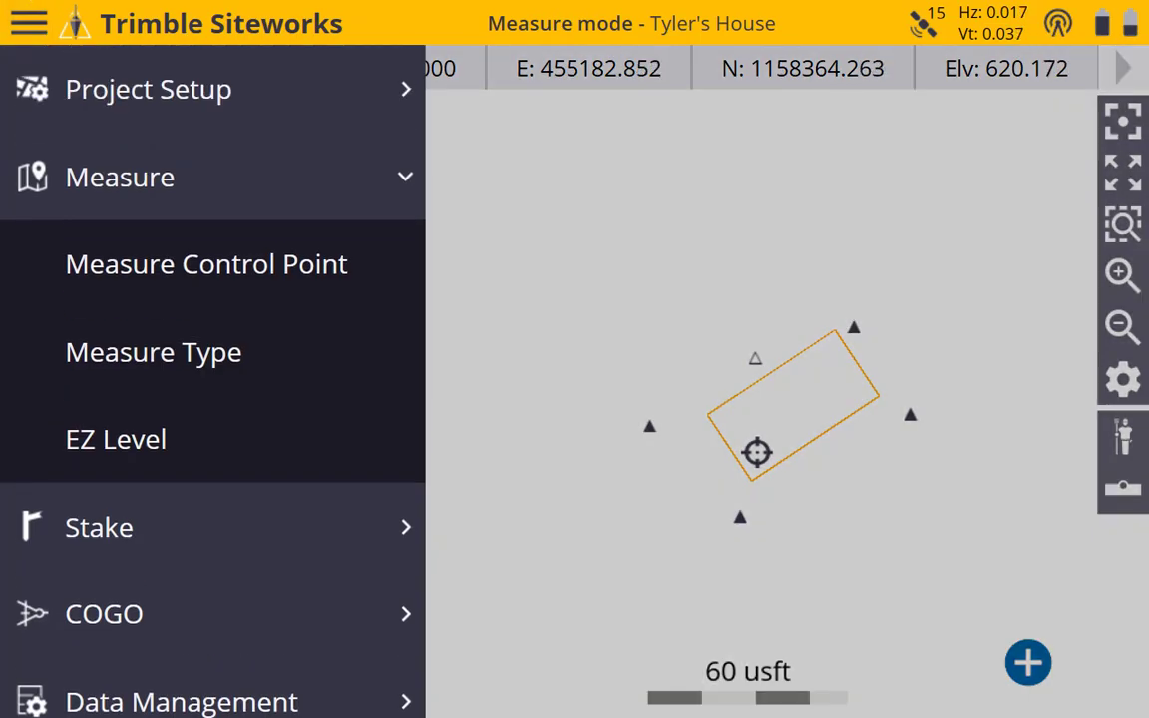
scroll(213, 379, "down", 3)
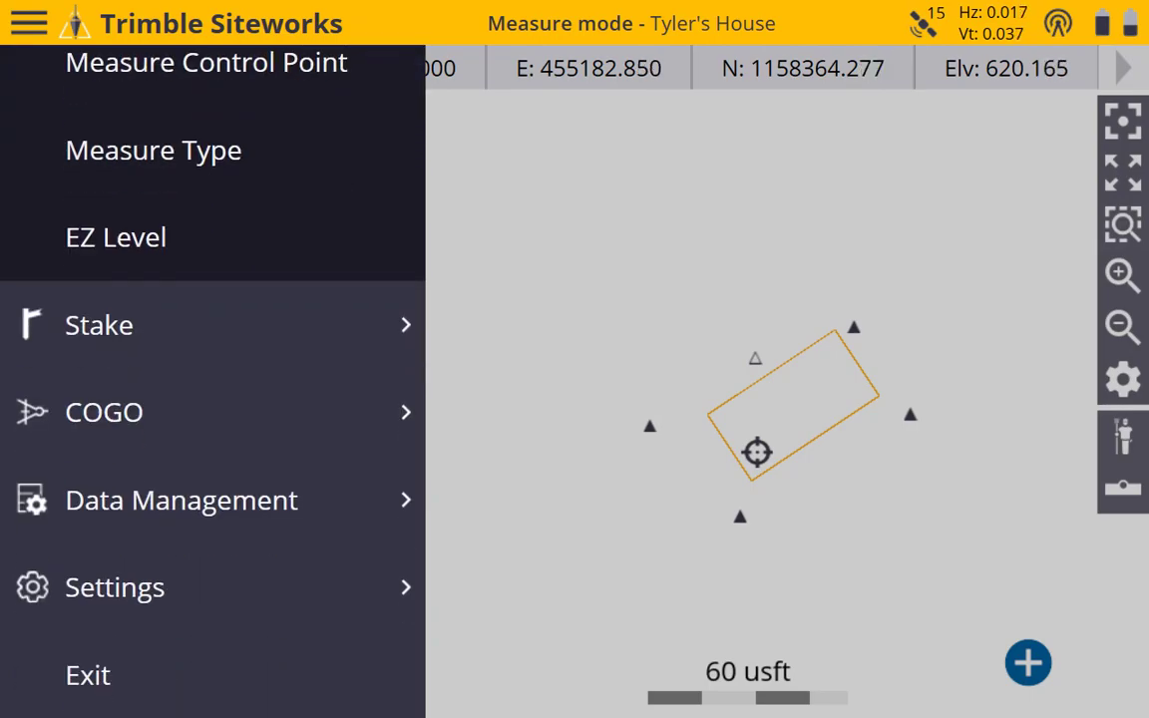
left_click(812, 398)
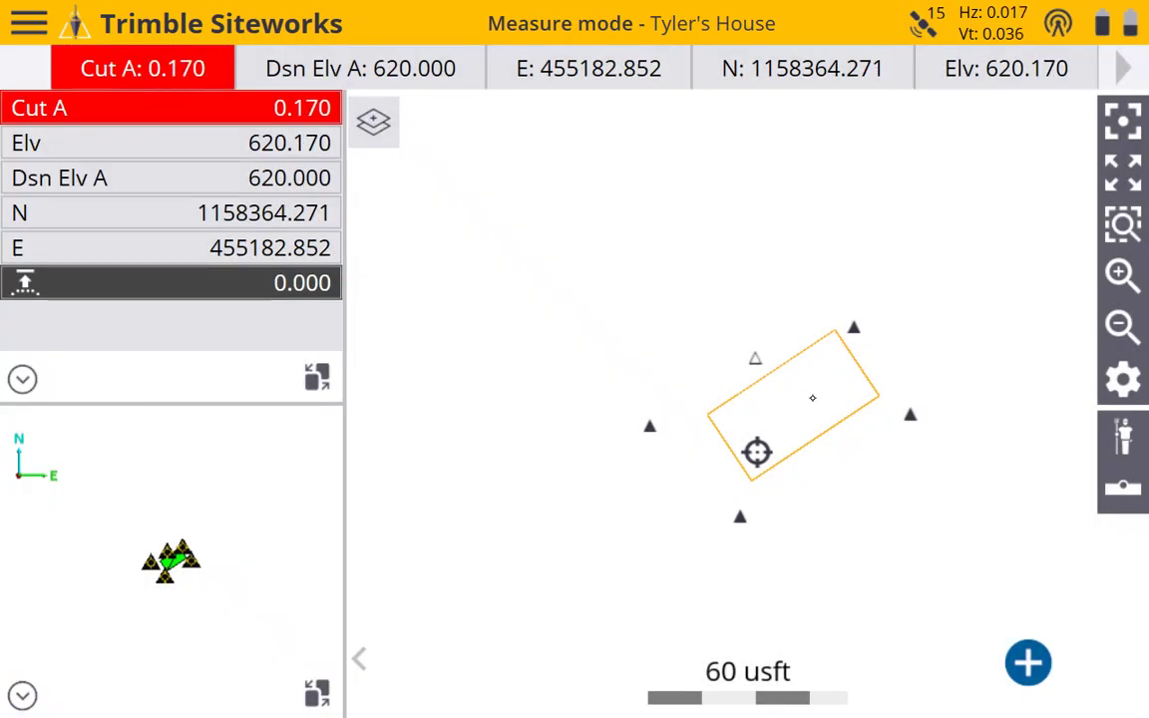